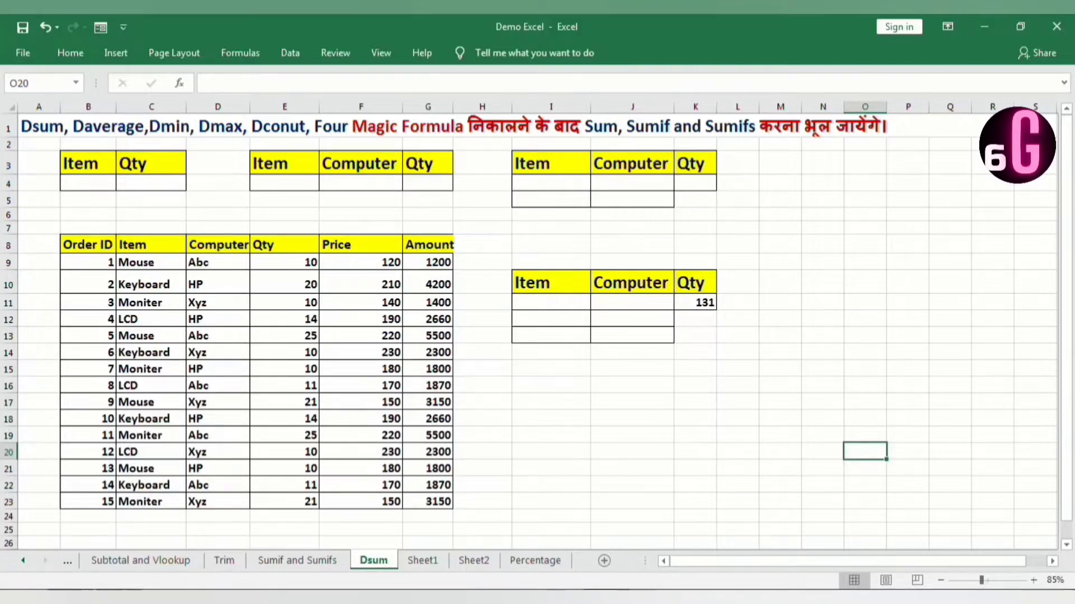
Step: Clear the existing DSUM formula from cell K11 under the lower Item, Computer and Qty headers
left_click(701, 302)
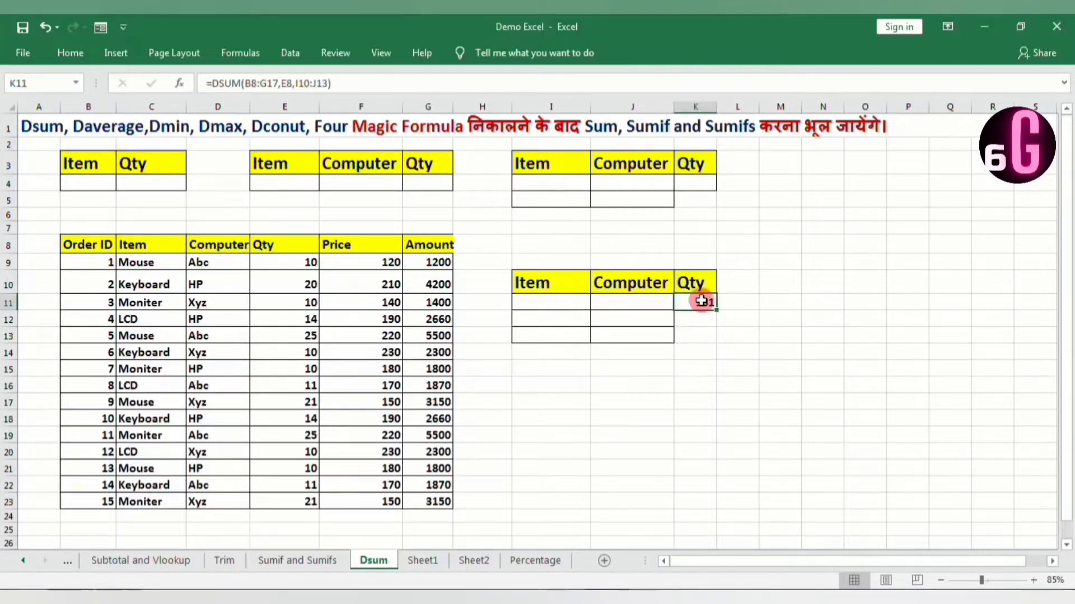
key("Delete")
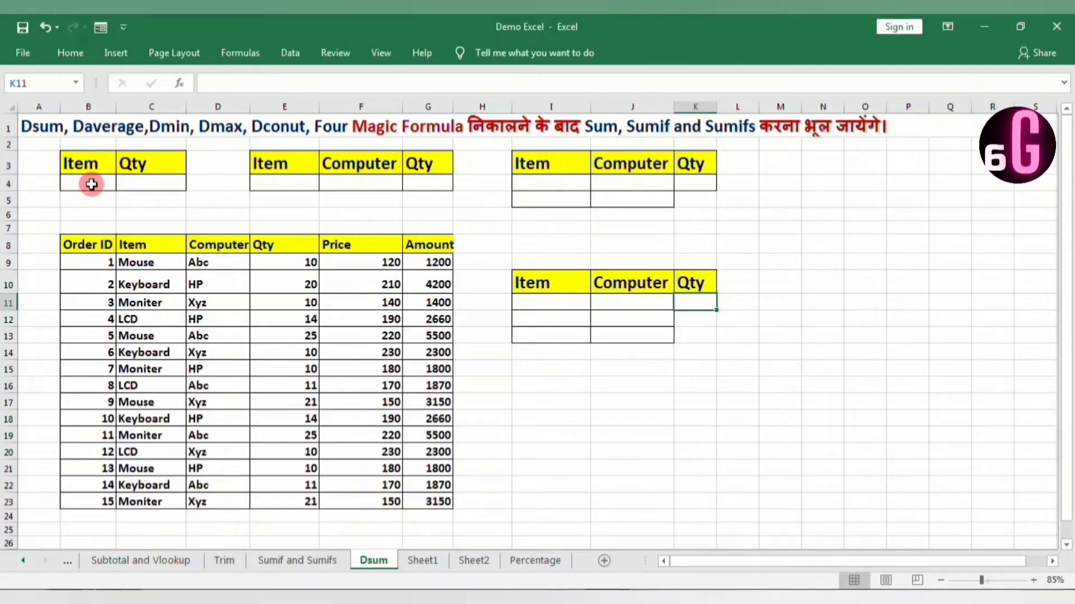
left_click(145, 183)
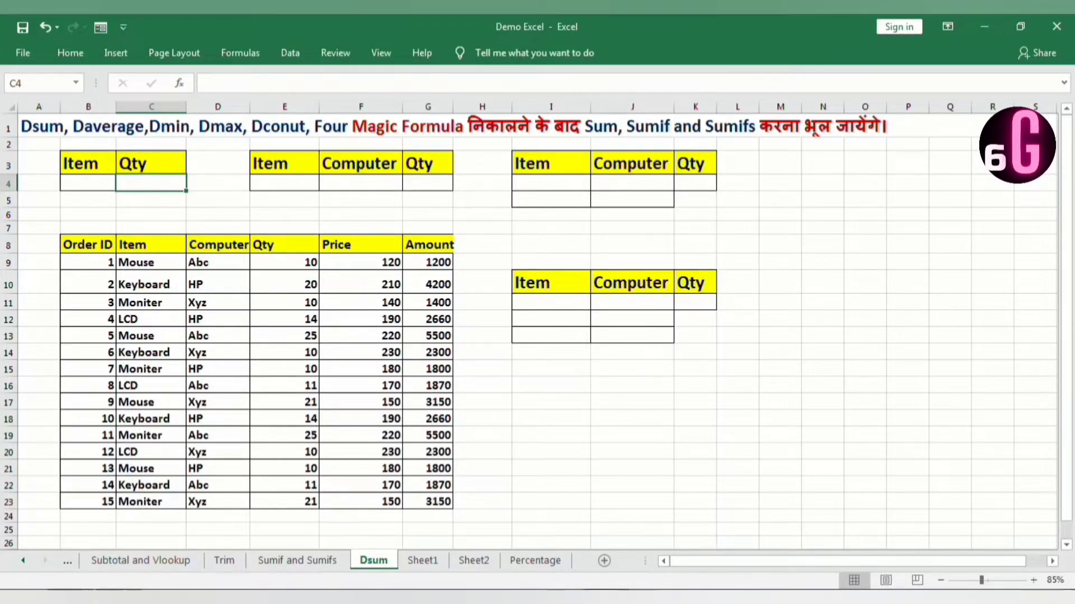
left_click(573, 562)
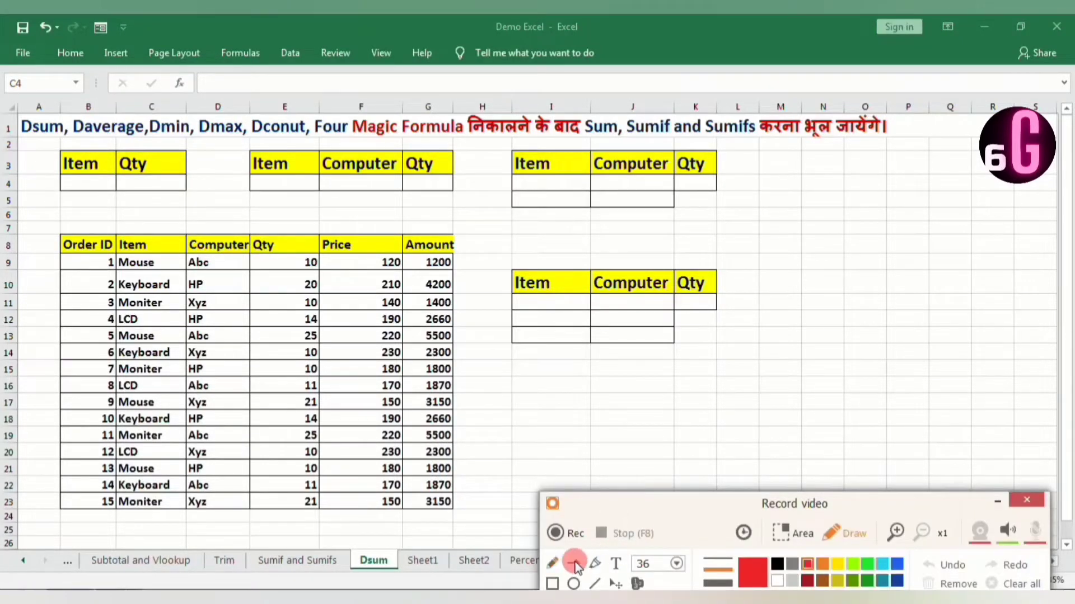
left_click_drag(38, 180, 58, 173)
left_click_drag(106, 202, 139, 180)
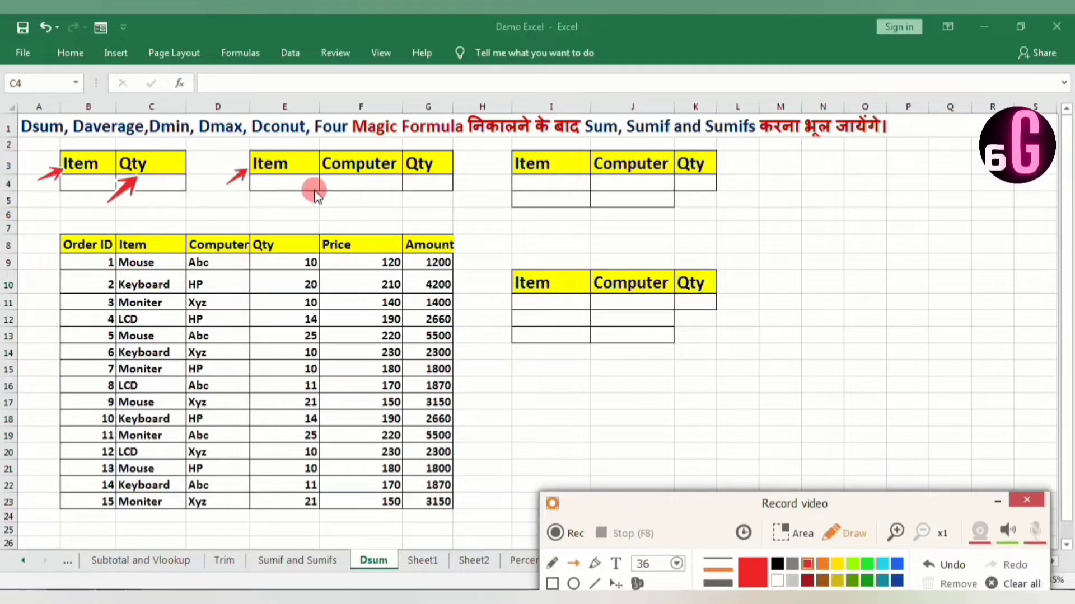
left_click_drag(327, 197, 352, 179)
left_click_drag(412, 202, 430, 188)
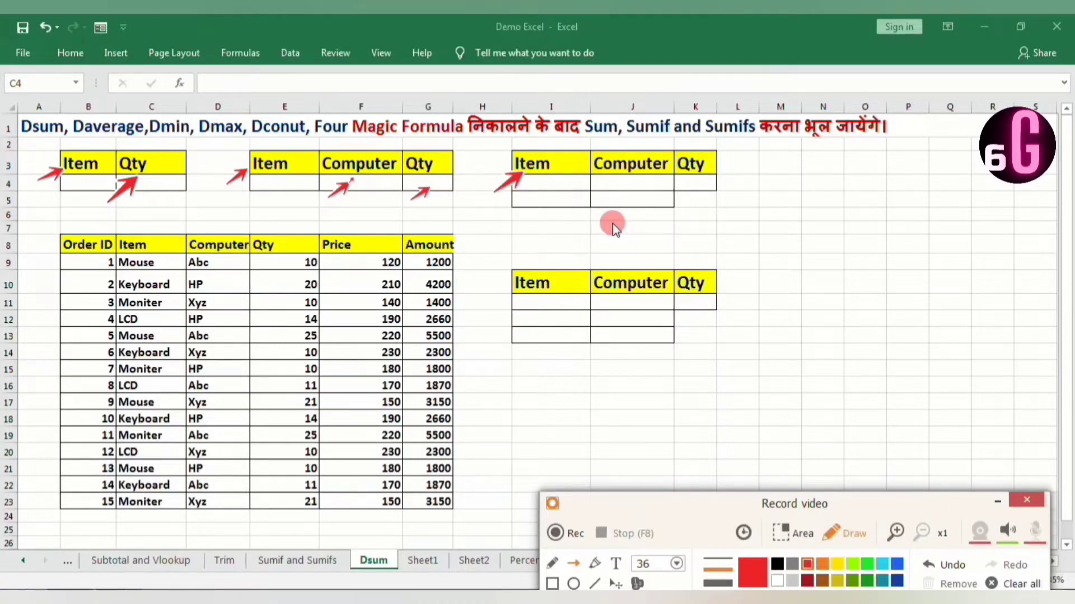
left_click_drag(620, 220, 654, 205)
left_click_drag(693, 205, 715, 195)
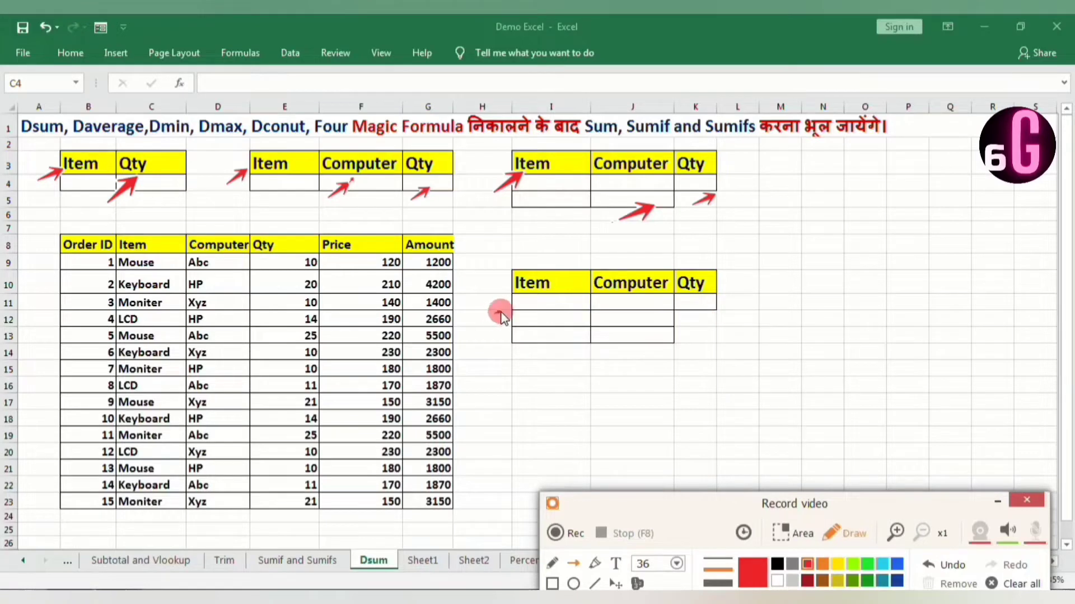
left_click_drag(494, 314, 527, 293)
left_click_drag(612, 361, 668, 330)
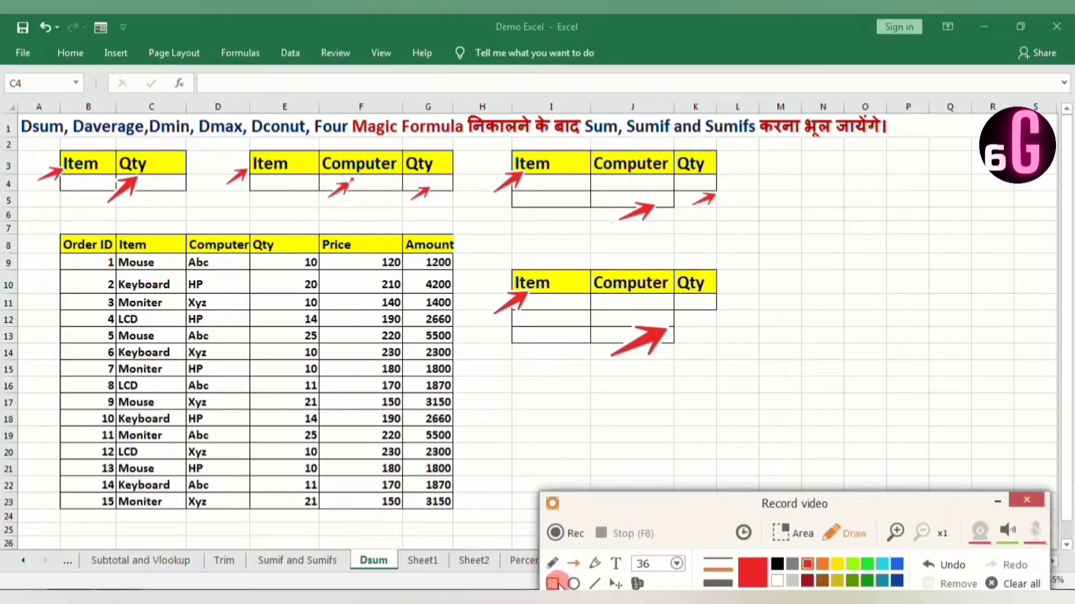
mouse_move(48, 223)
left_mouse_down()
mouse_move(233, 295)
mouse_move(430, 452)
mouse_move(470, 529)
left_mouse_up()
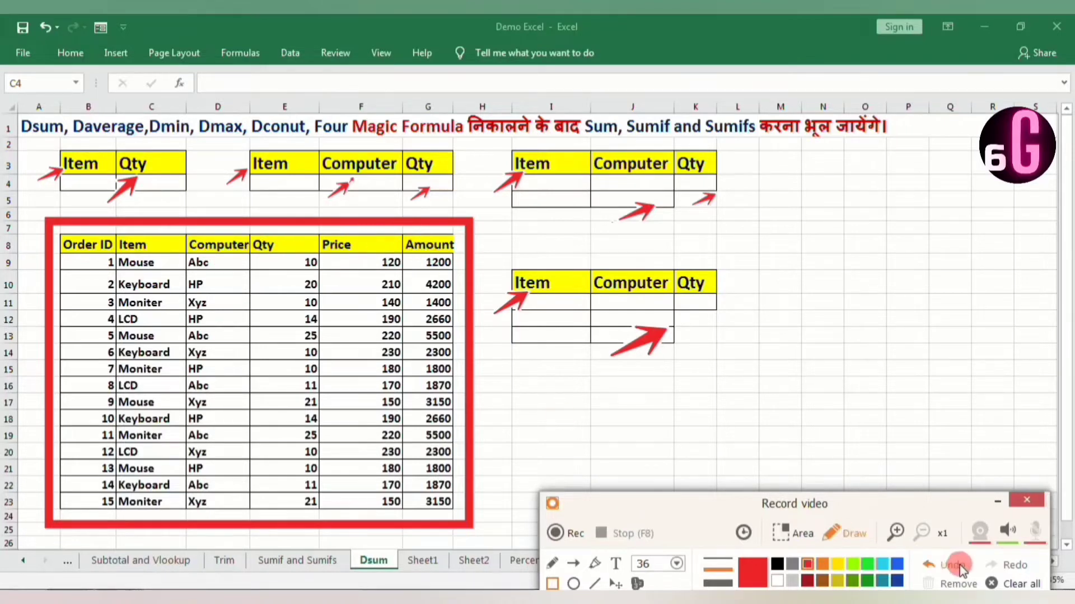
left_click(1022, 584)
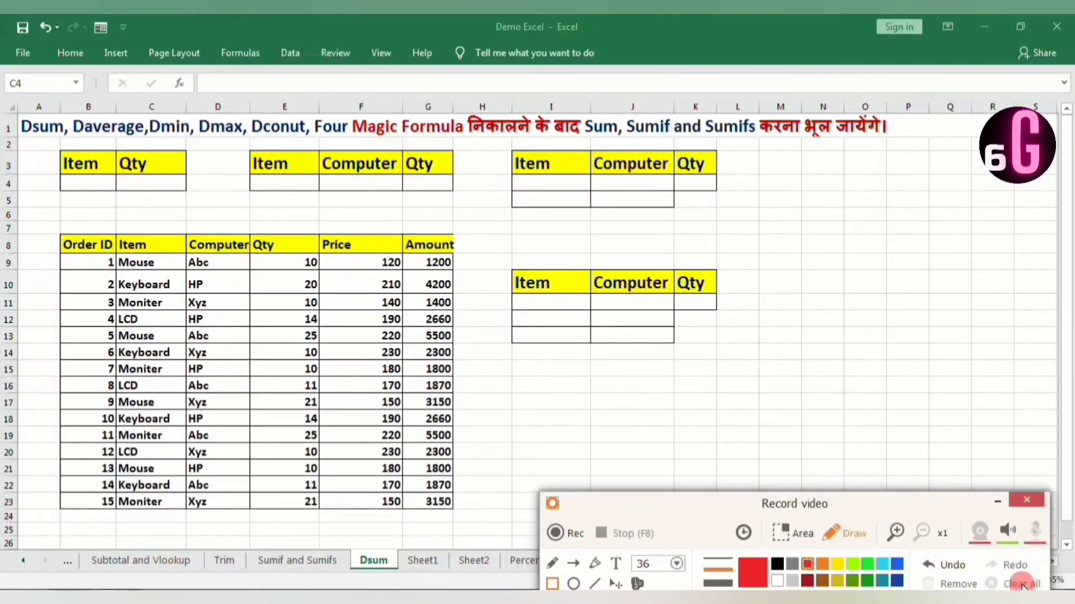
left_click(991, 502)
Step: Start a DSUM formula in cell C4 with the whole order table, B8:G23 including its headers, as the database
left_click(162, 185)
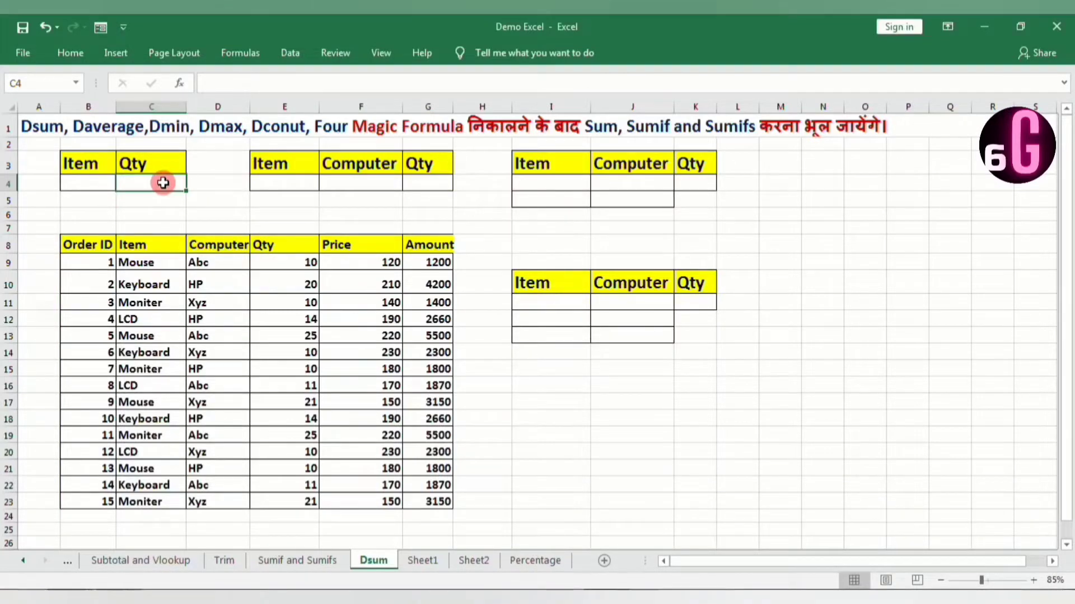
type("=")
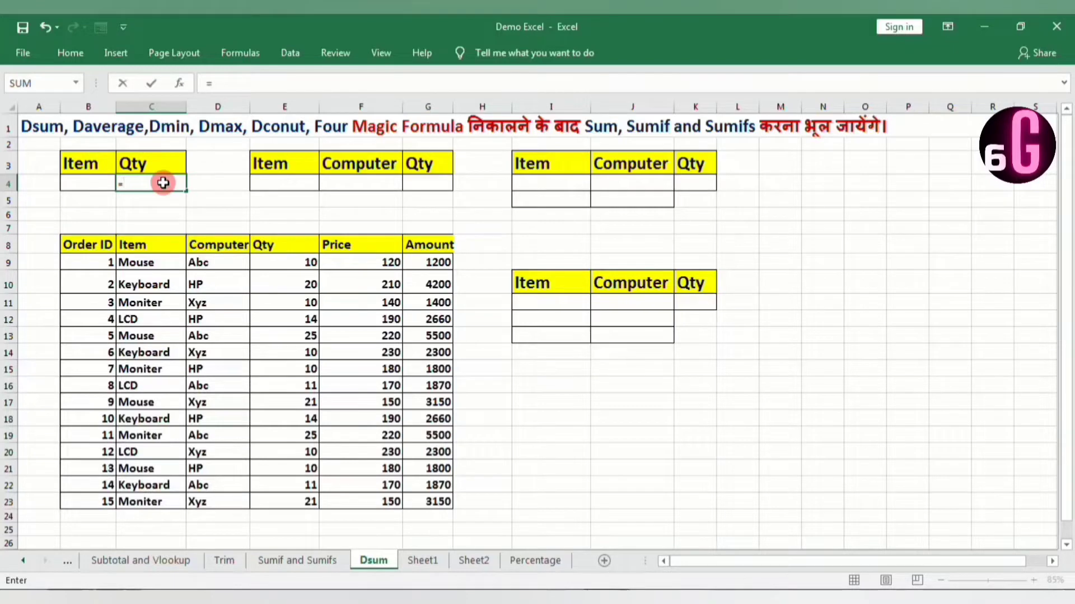
type("D")
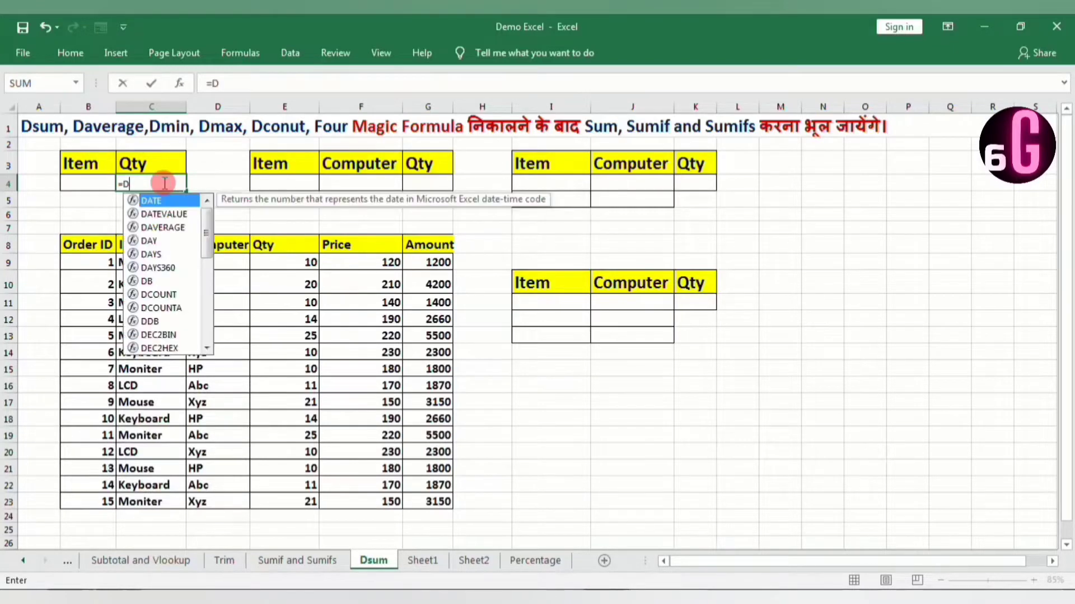
type("sum")
key("Tab")
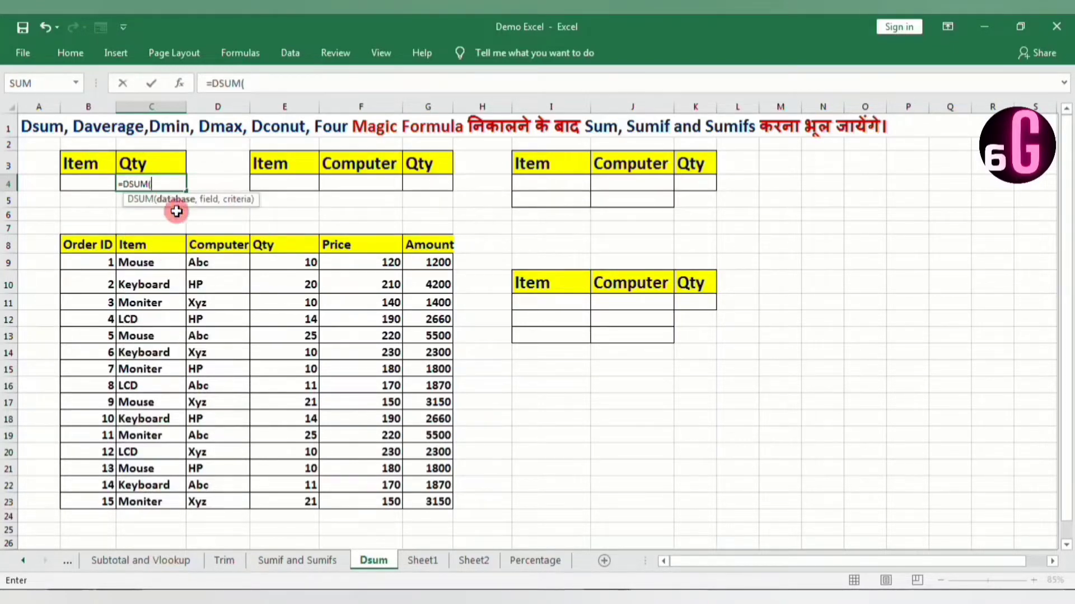
left_click(84, 252)
key("shift+Right")
key("shift+Right")
key("shift+Right")
key("shift+Right")
key("shift+Right")
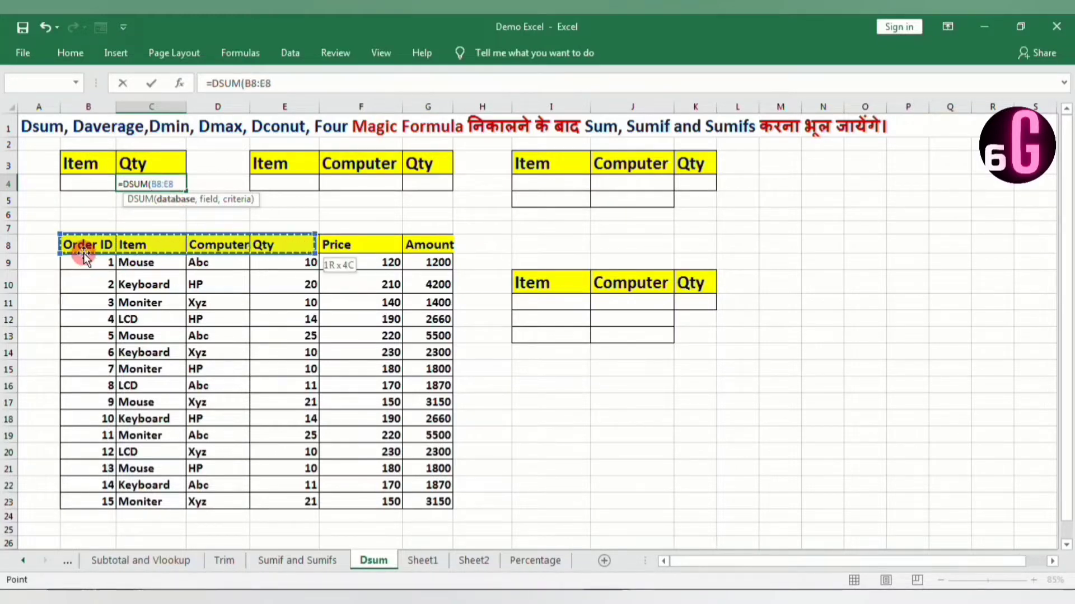
key("shift+Down")
key("shift+Down")
key("shift+Down")
key("shift+Down")
key("shift+Down")
key("shift+Down")
key("shift+Down")
key("shift+Down")
key("shift+Down")
key("shift+Down")
key("shift+Down")
key("shift+Down")
key("shift+Down")
key("shift+Down")
key("shift+Down")
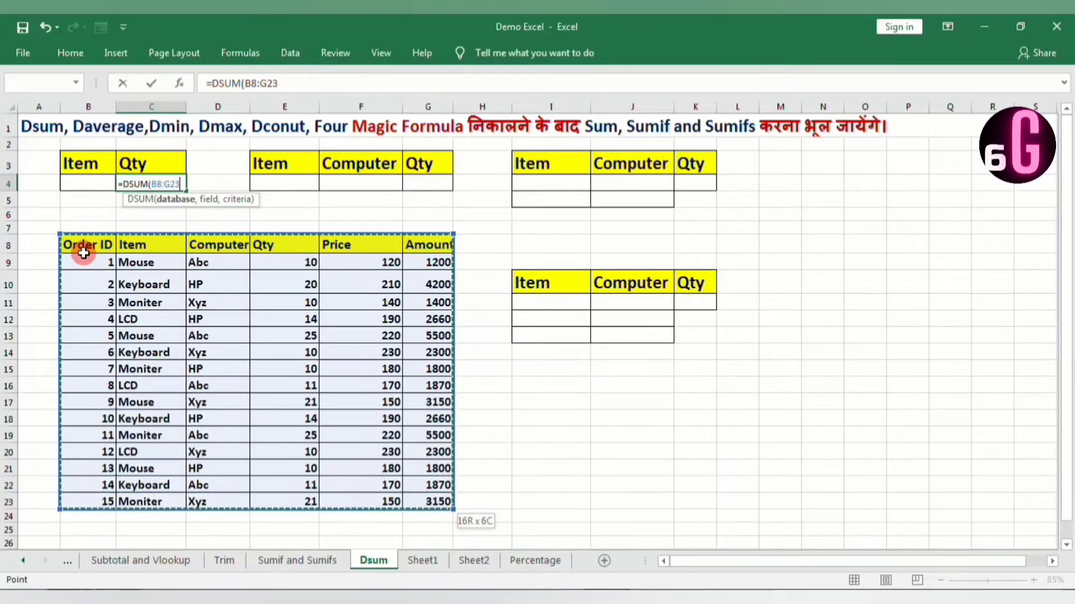
type(",")
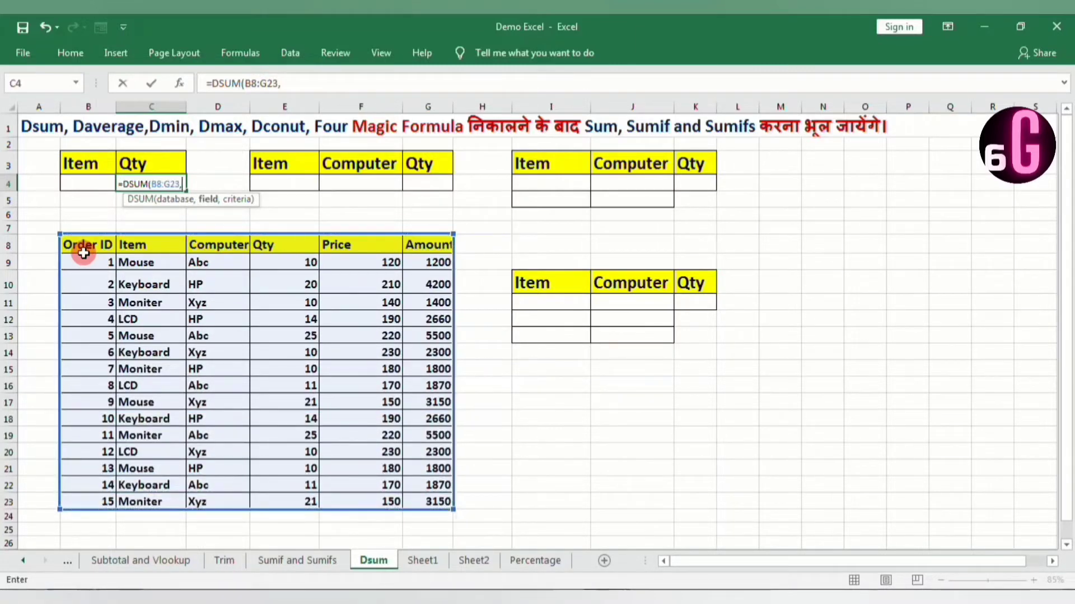
Step: Complete the DSUM formula in C4 with the Qty header E8 as the field and B3:B4 as the criteria
left_click(278, 249)
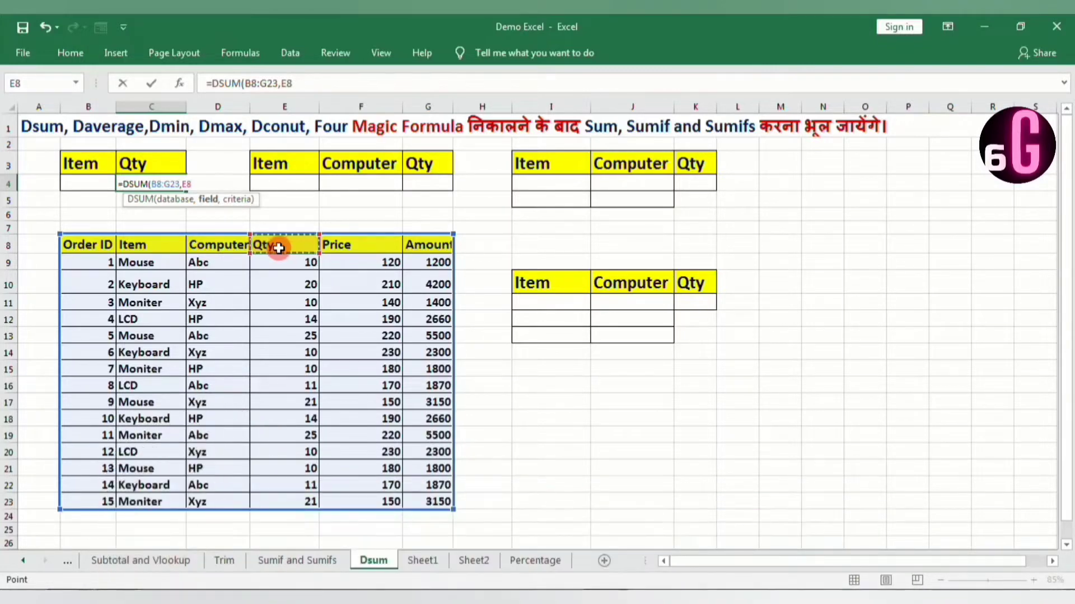
type(",")
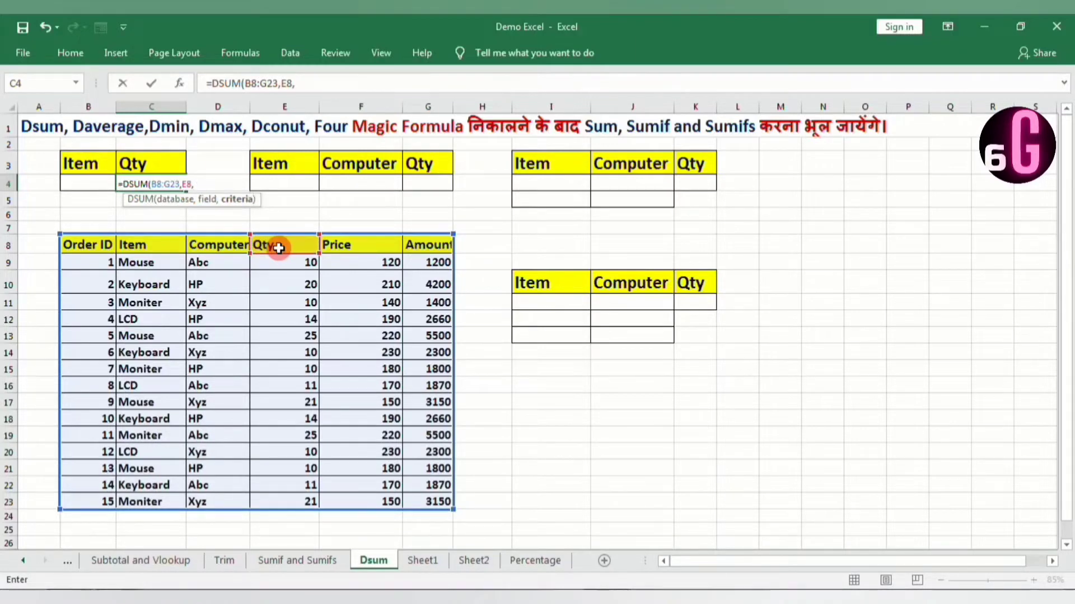
left_click(85, 168)
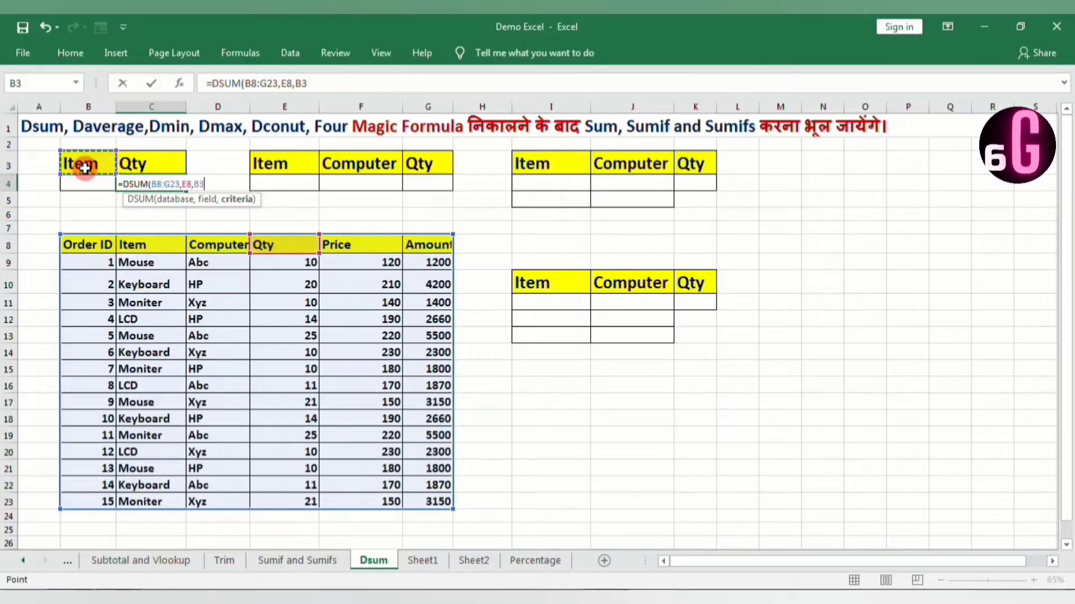
key("shift+Down")
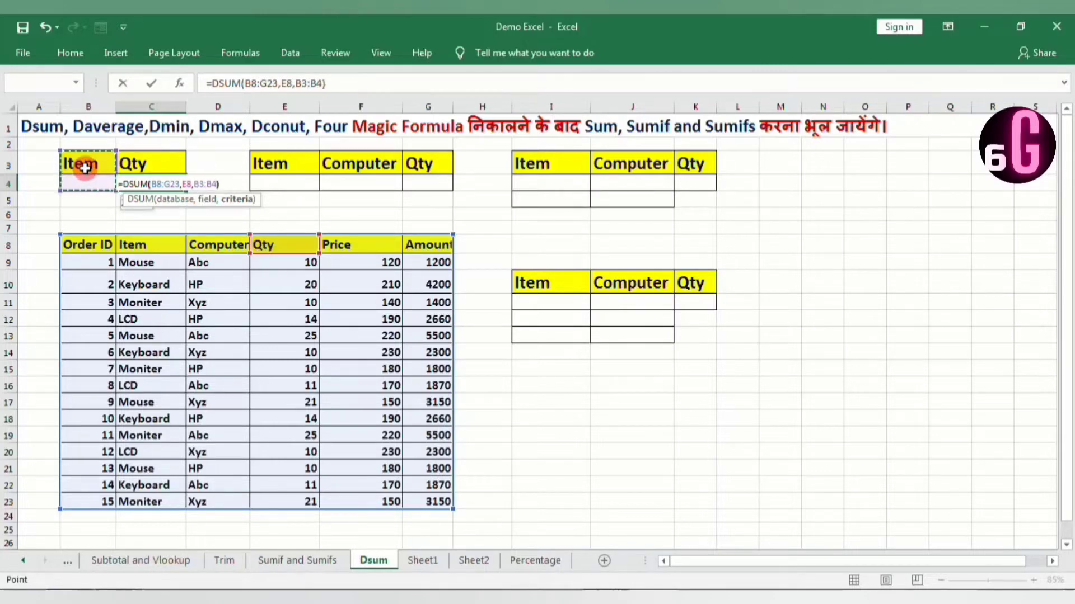
type(")")
key("Return")
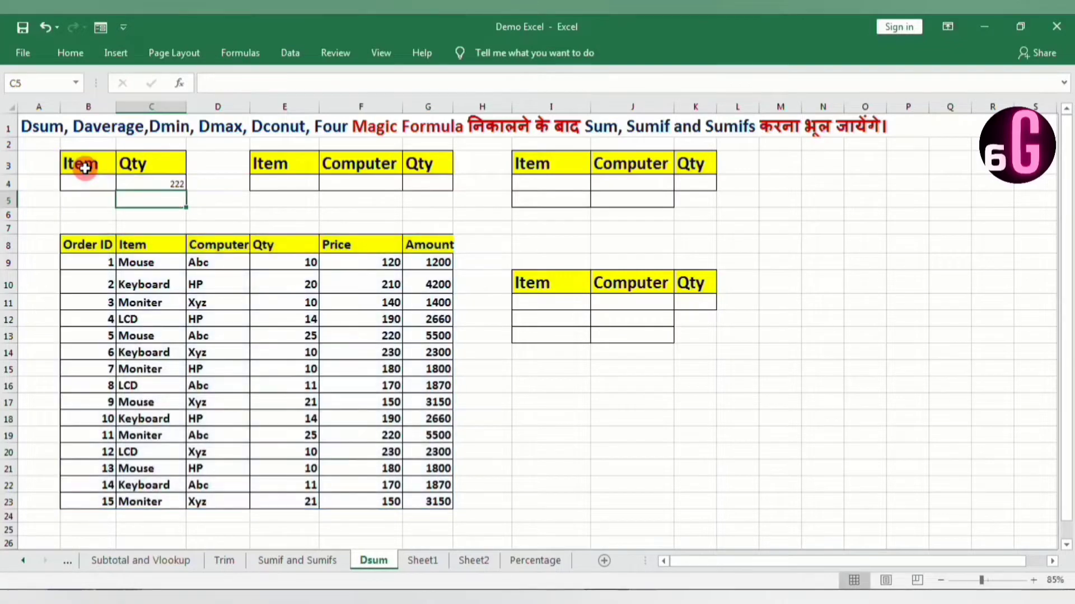
Step: Enlarge the font of cells B4:C4 to size 16
left_click(158, 183)
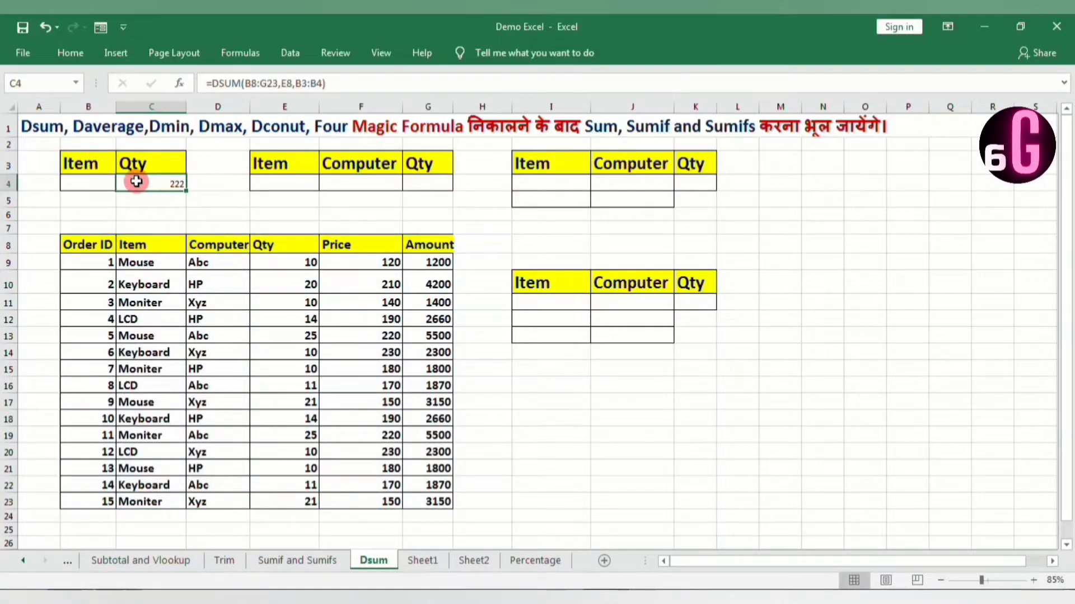
left_click(101, 180)
key("shift+Right")
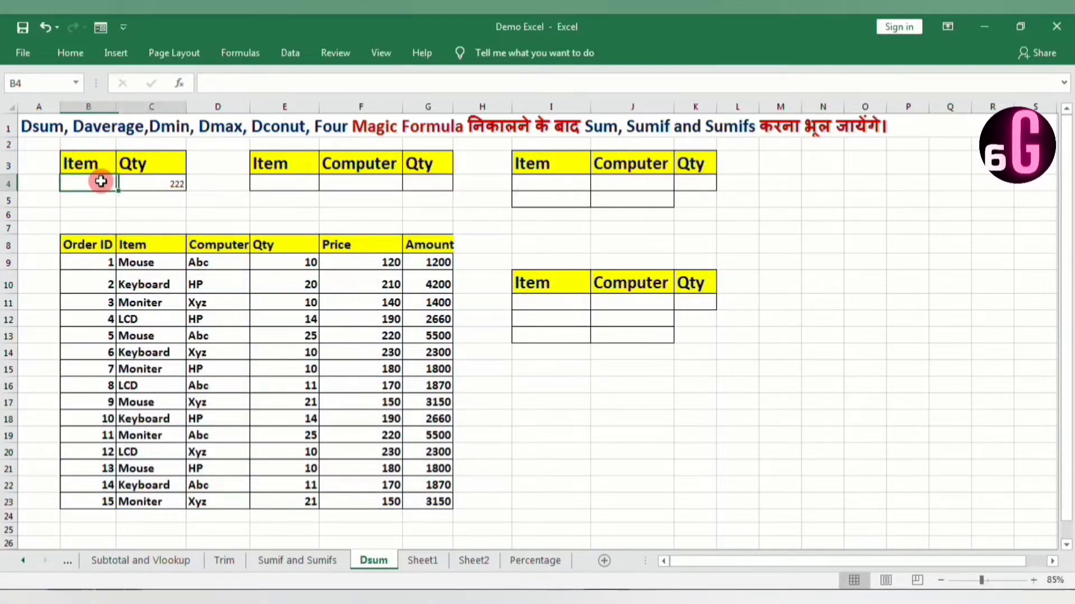
left_click(70, 54)
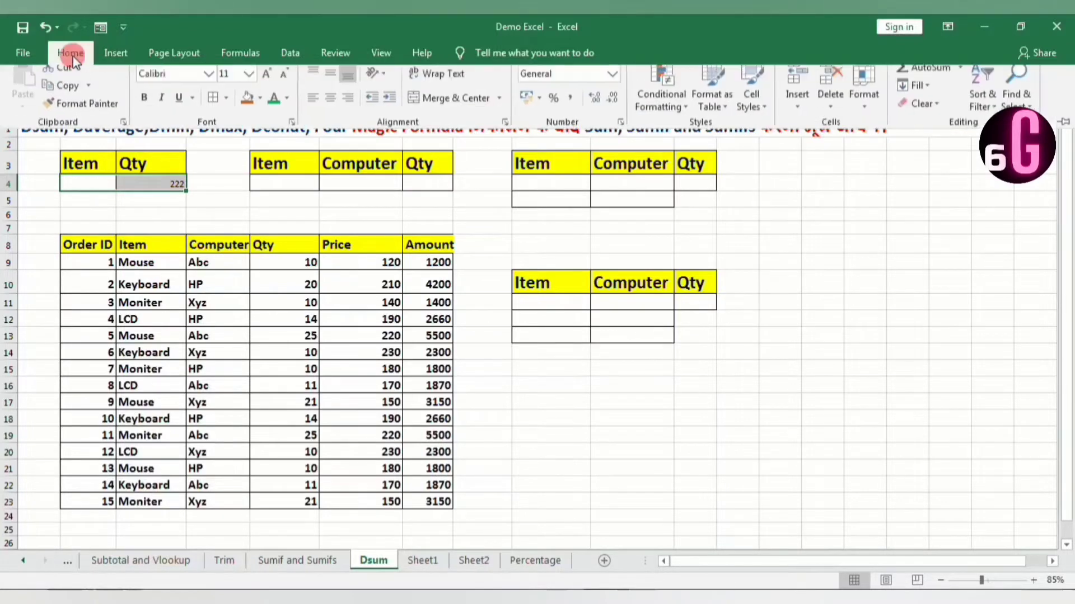
left_click(267, 83)
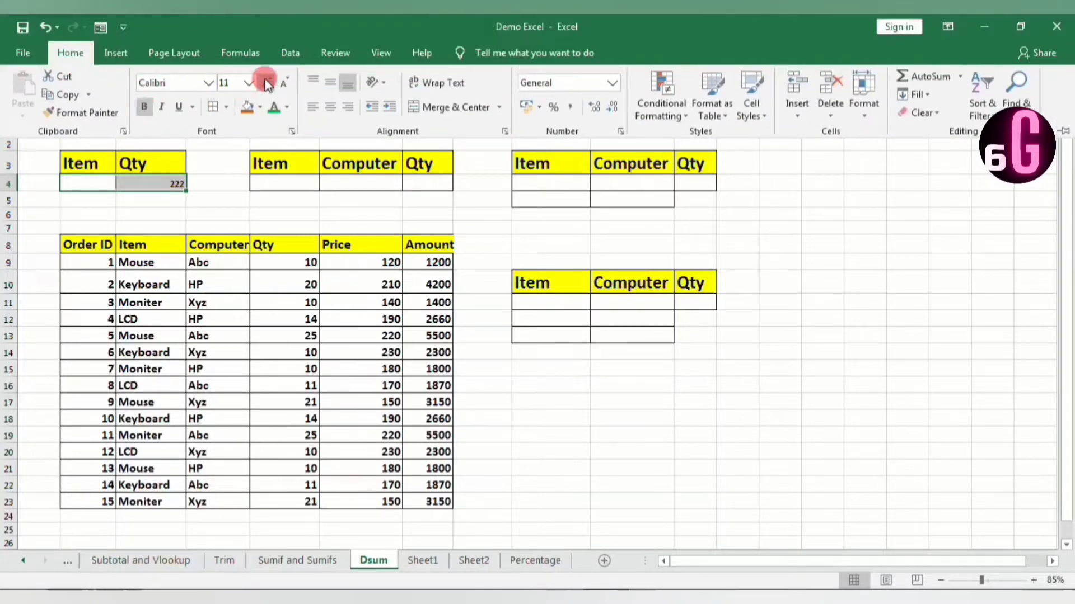
left_click(267, 83)
left_click(267, 82)
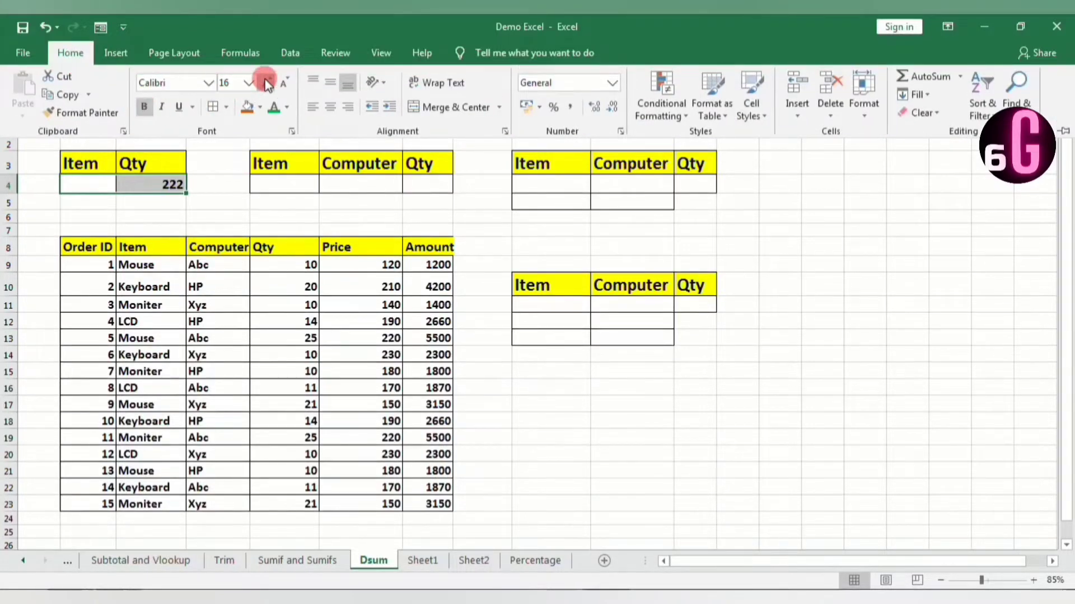
Step: Enter Mouse as the item criterion in cell B4
left_click(91, 185)
left_click(91, 185)
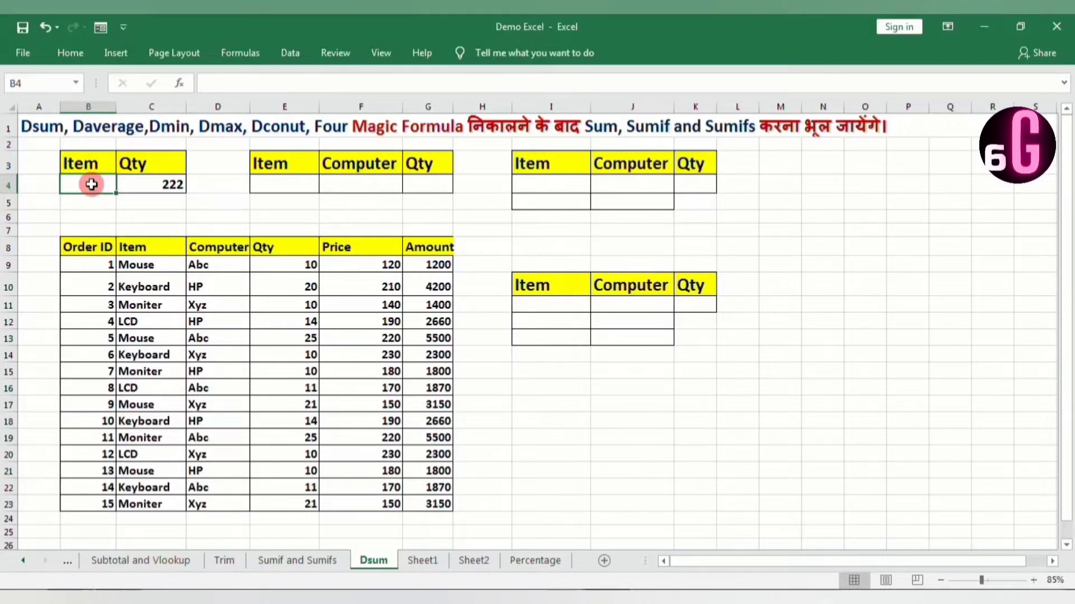
type("Mo")
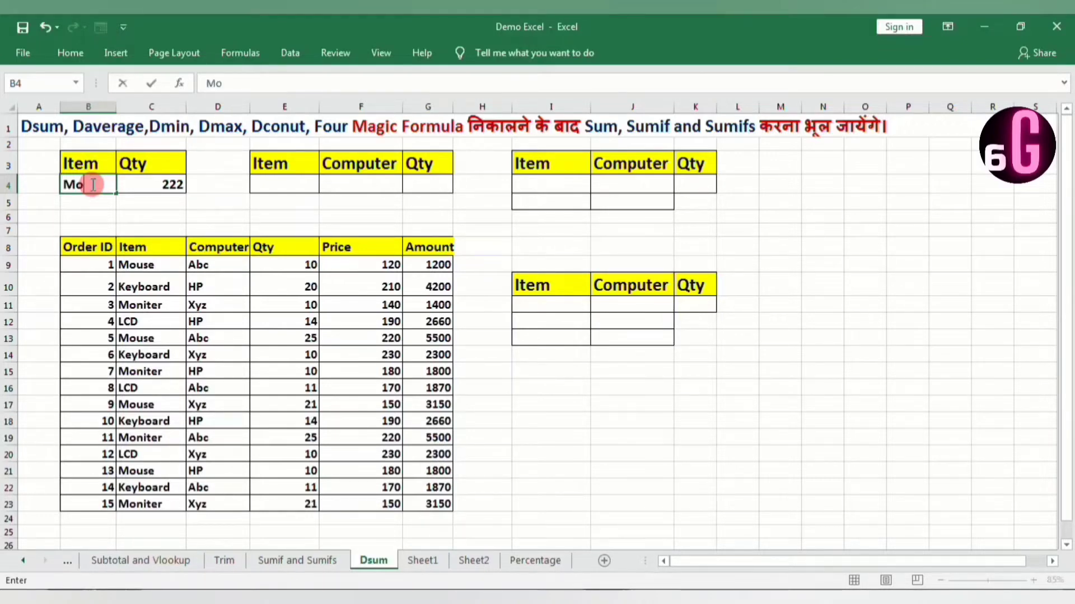
type("use")
key("Return")
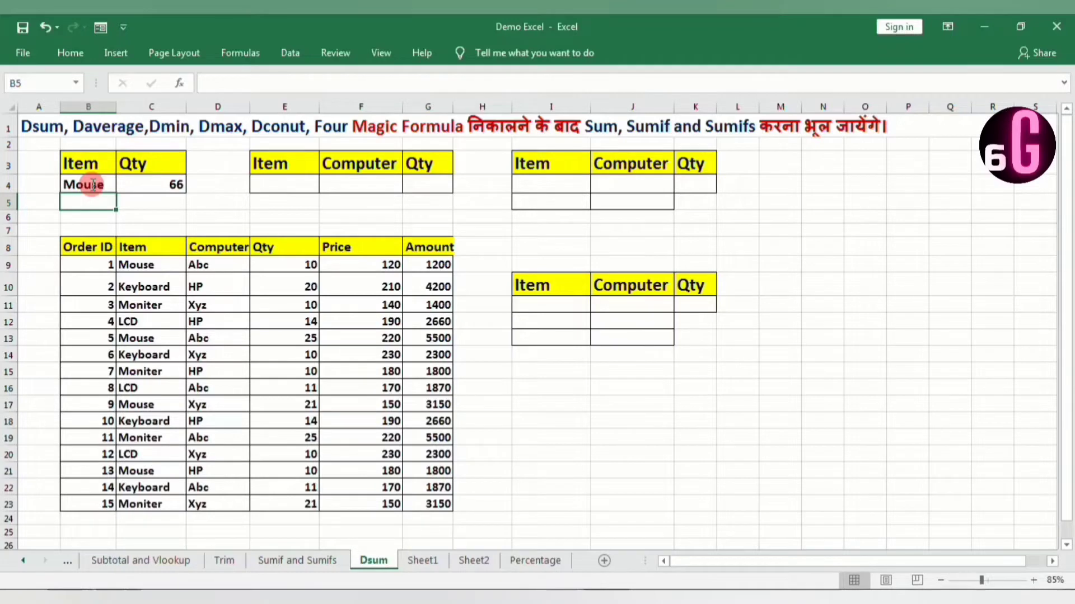
Step: Select the Qty cells of all Mouse orders, E9, E13, E17 and E21, to check their sum against the DSUM result
left_click(297, 270)
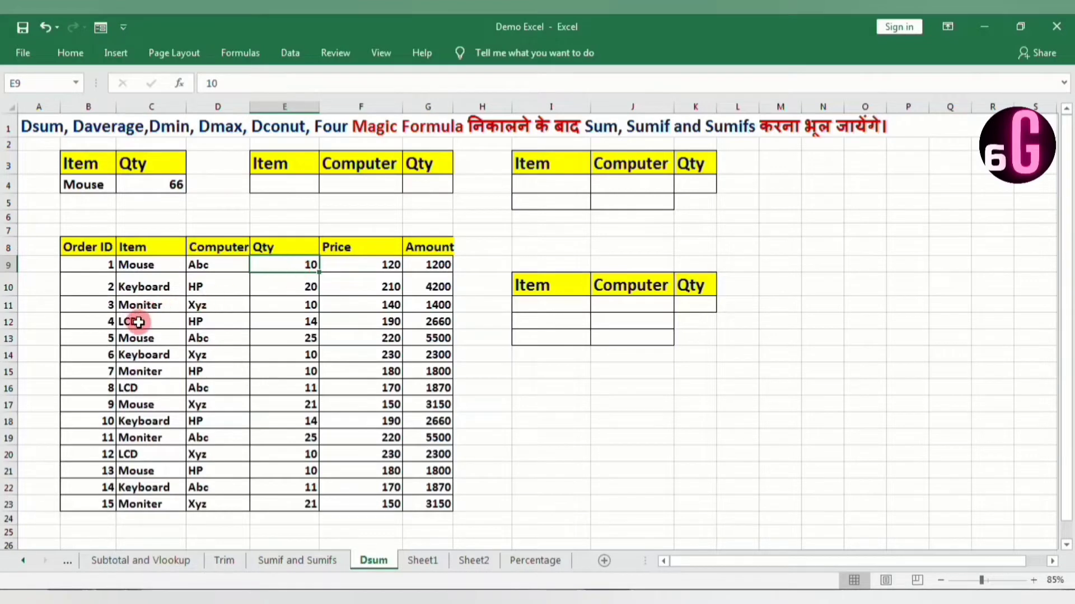
left_click(298, 339, "ctrl")
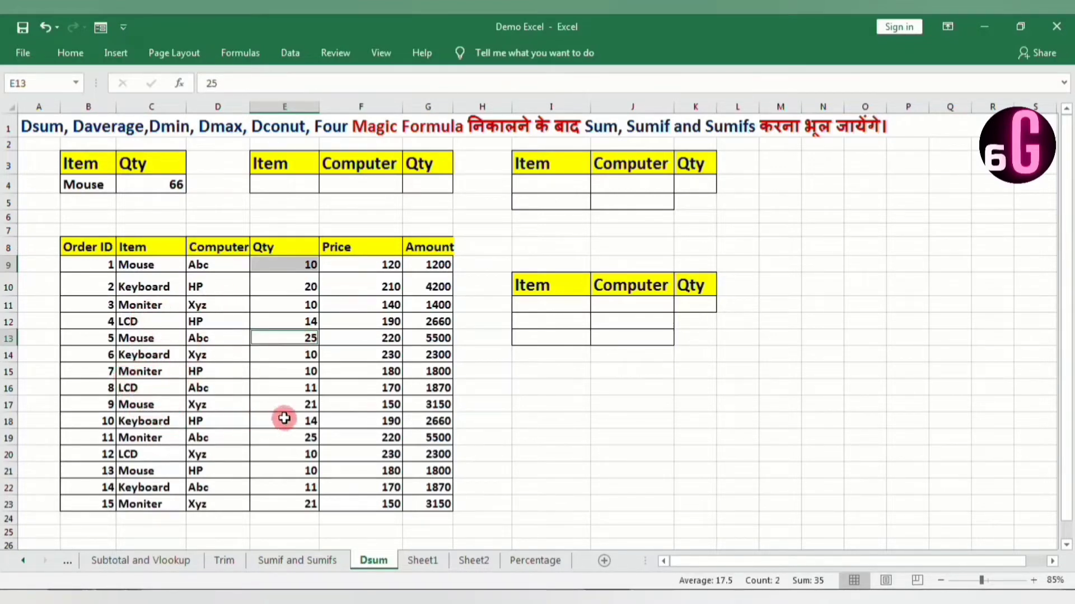
left_click(301, 405, "ctrl")
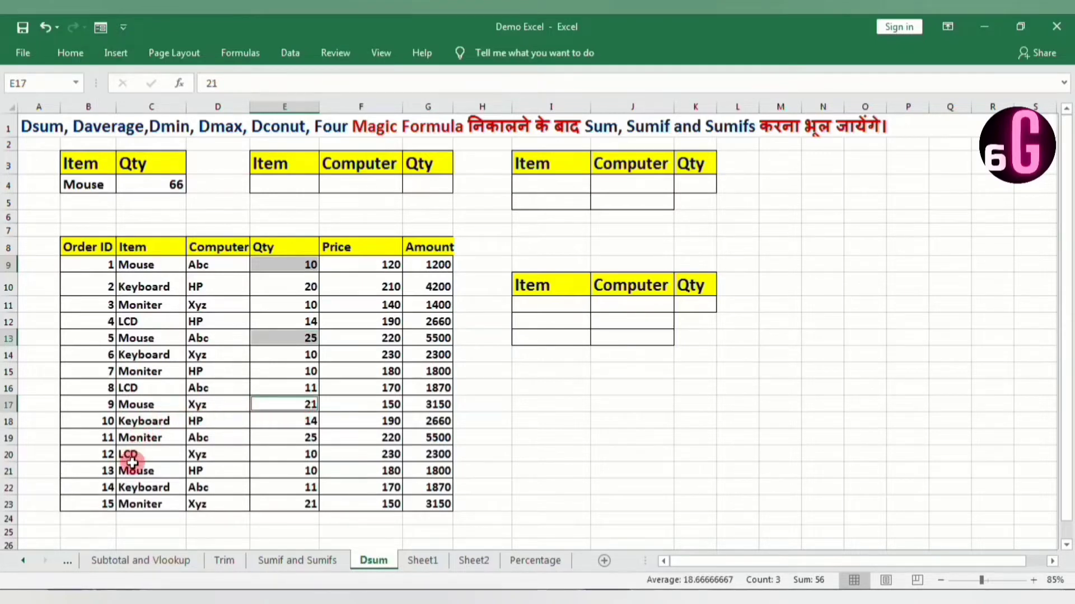
left_click(300, 470, "ctrl")
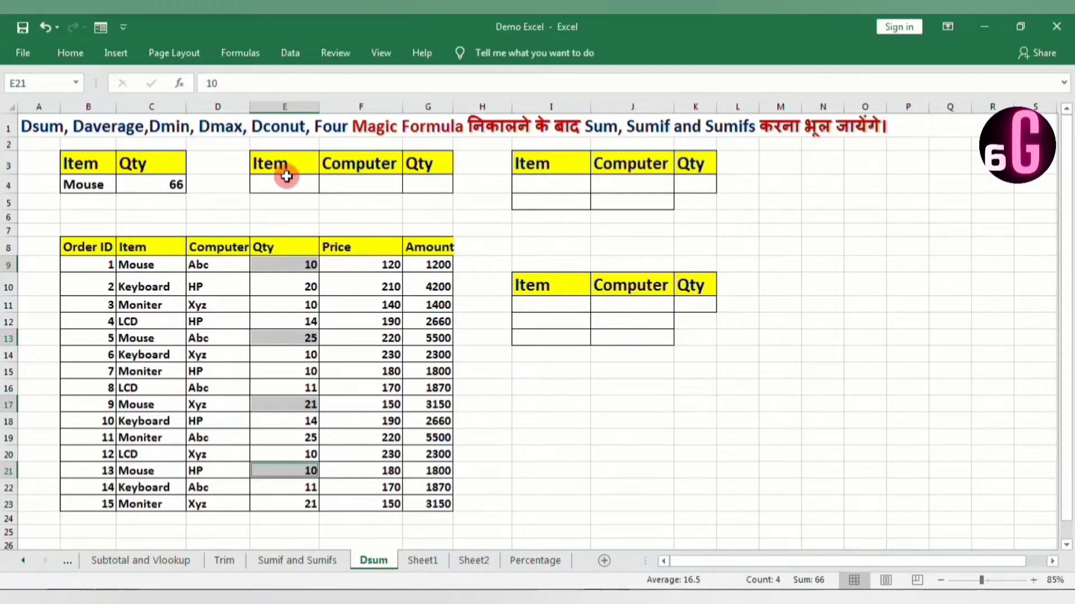
Step: Start a DSUM formula in G4 with the order table B8:G23, including its headers, as the database
double_click(427, 190)
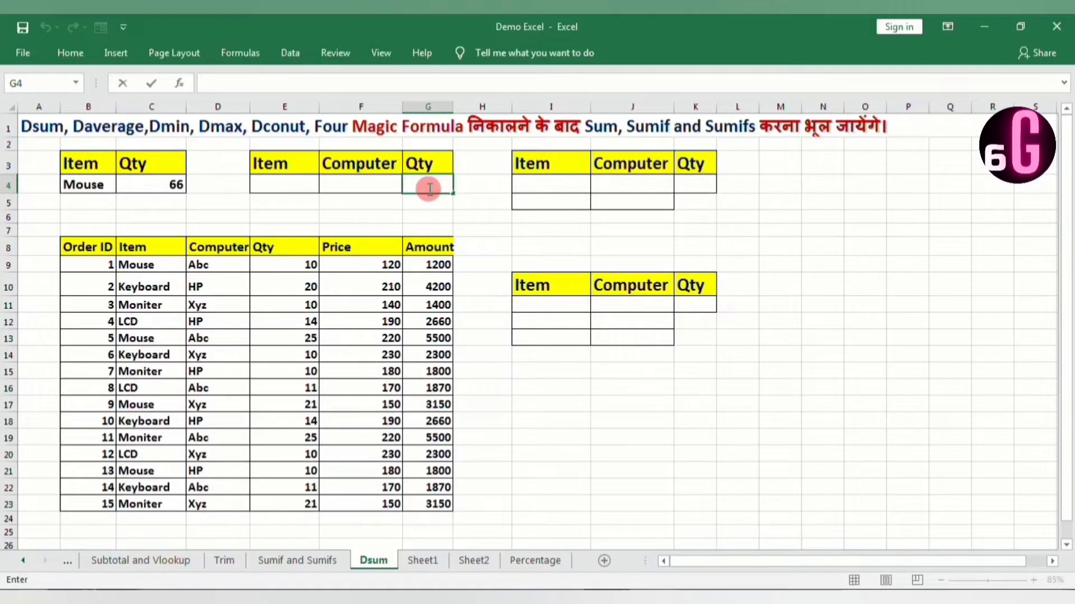
type("=d")
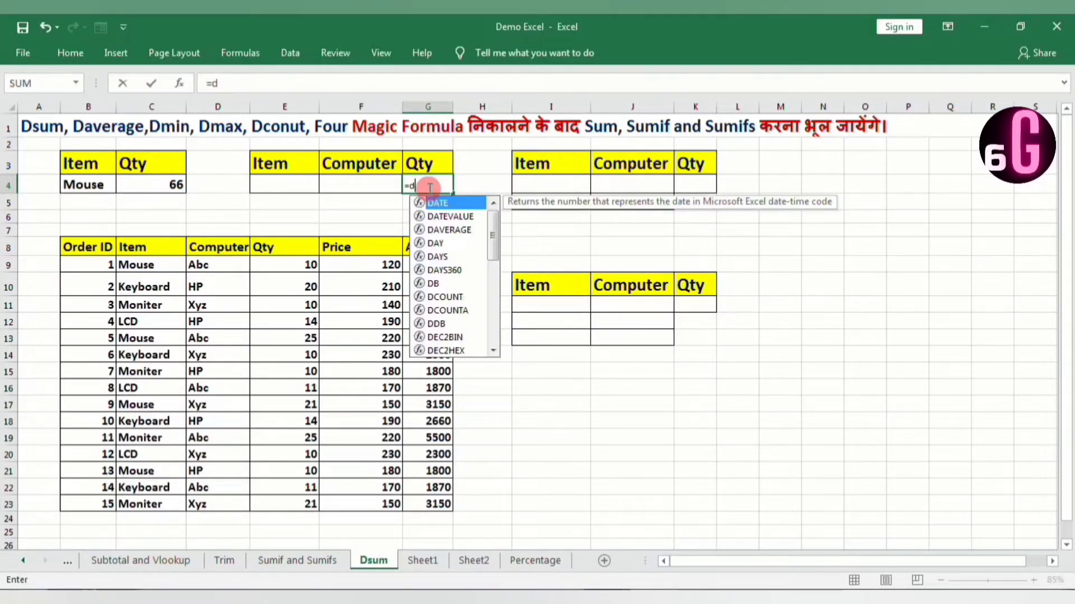
type("sum")
key("Tab")
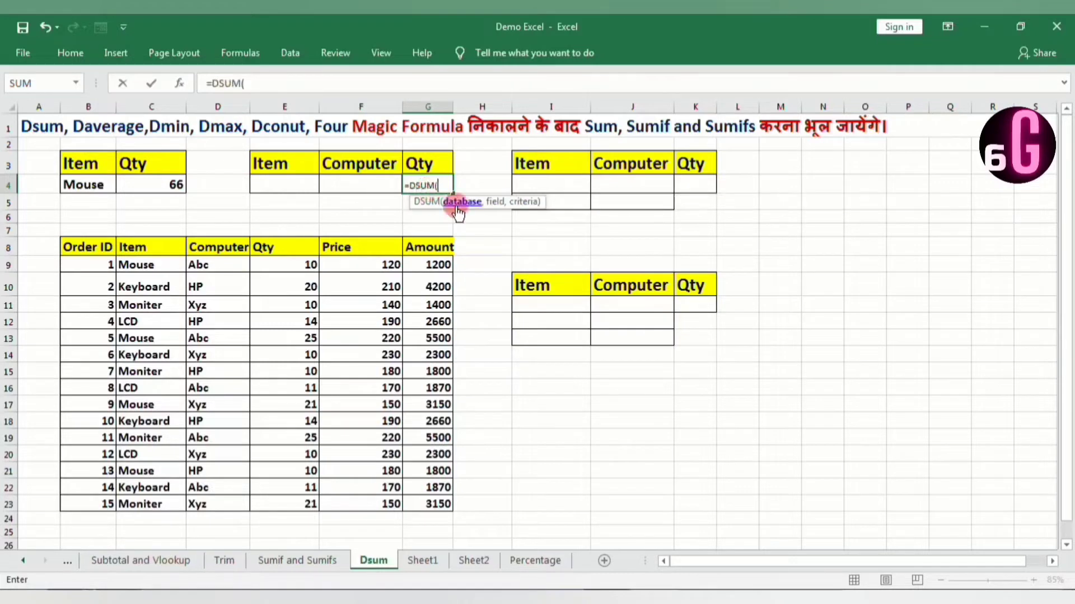
left_click(89, 245)
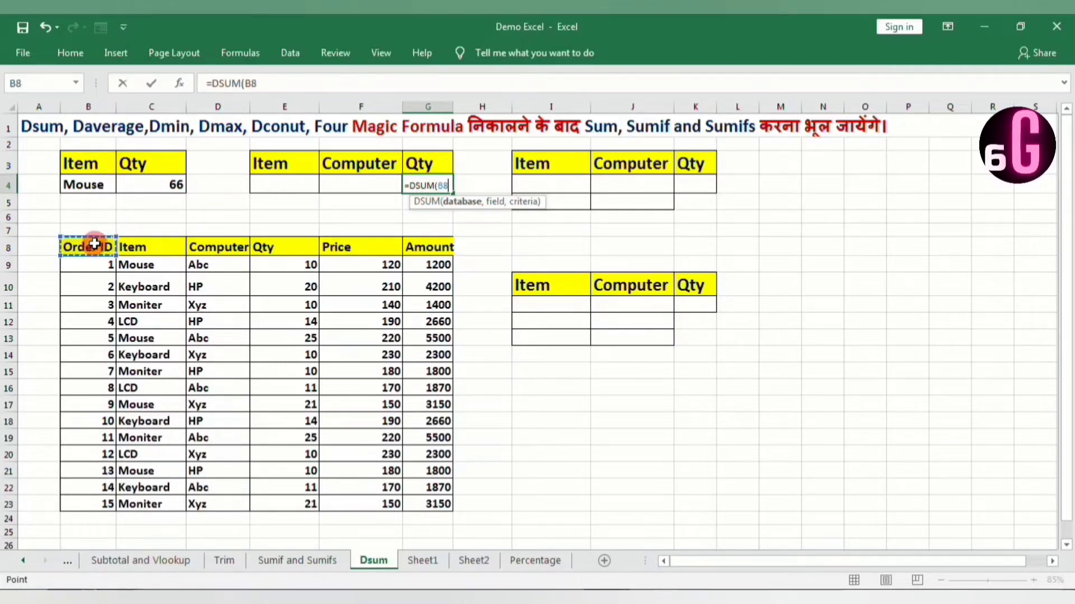
key("shift+Right")
key("shift+Right")
key("shift+Right")
key("shift+Right")
key("shift+Right")
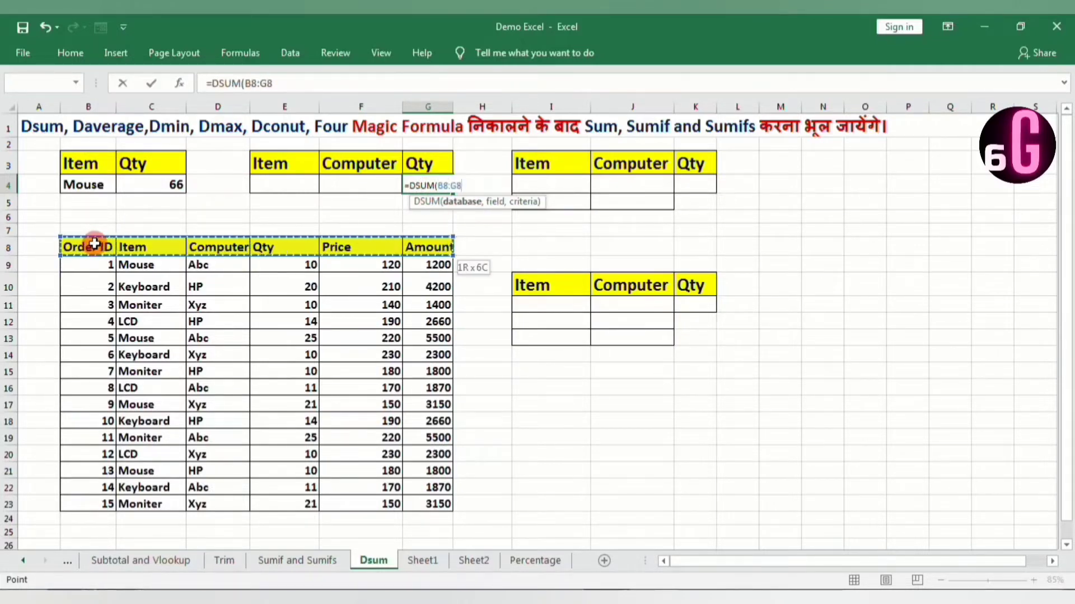
key("shift+Down")
key("shift+Down")
key("shift+Down")
key("shift+Down")
key("shift+Down")
key("shift+Down")
key("shift+Down")
key("shift+Down")
key("shift+Down")
key("shift+Down")
key("shift+Down")
key("shift+Down")
key("shift+Down")
key("shift+Down")
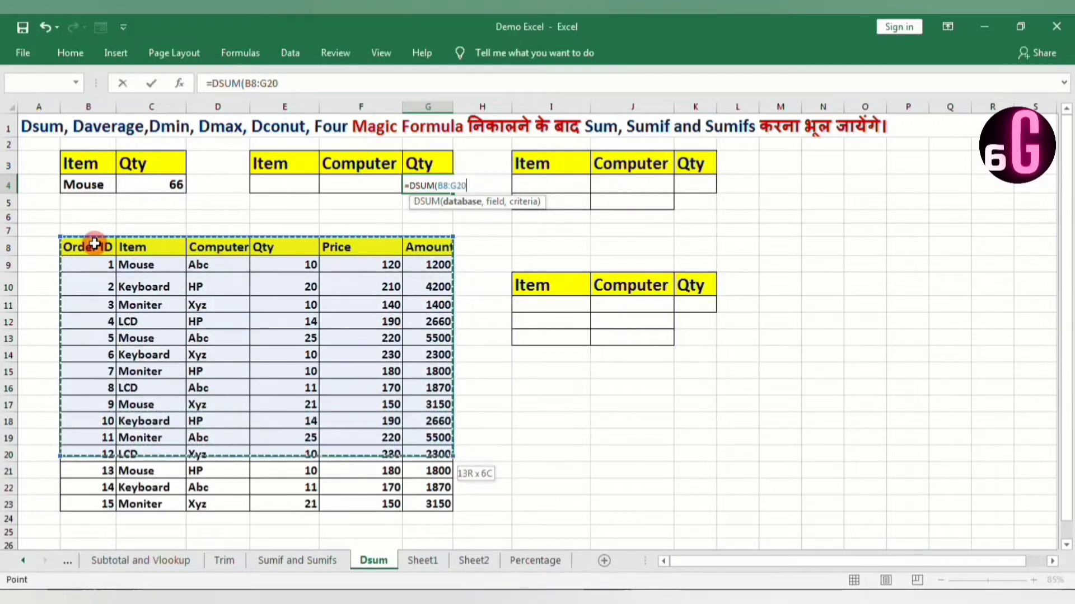
key("shift+Down")
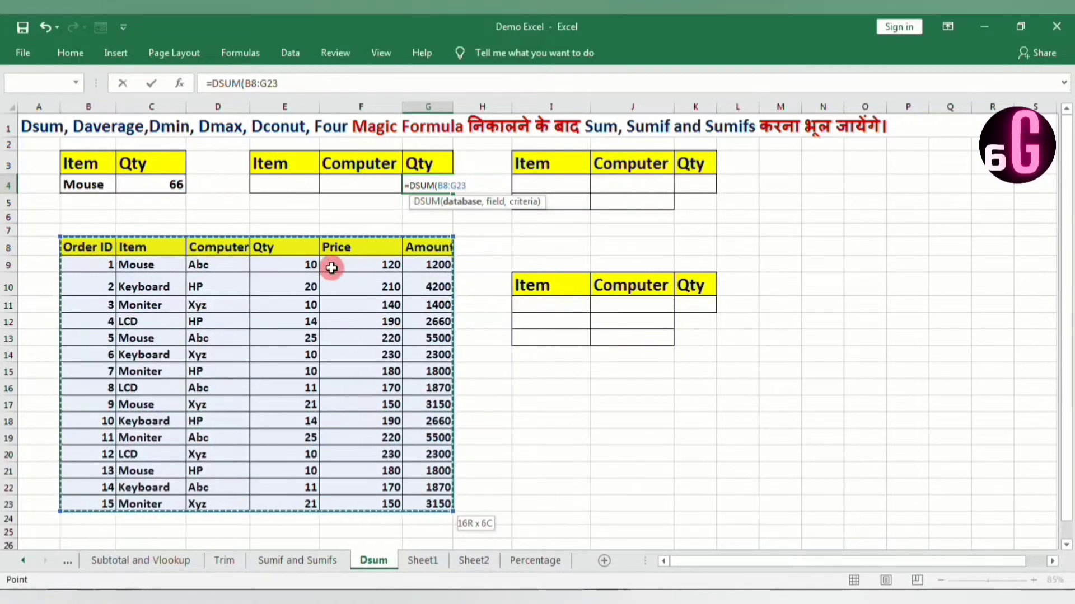
type(",")
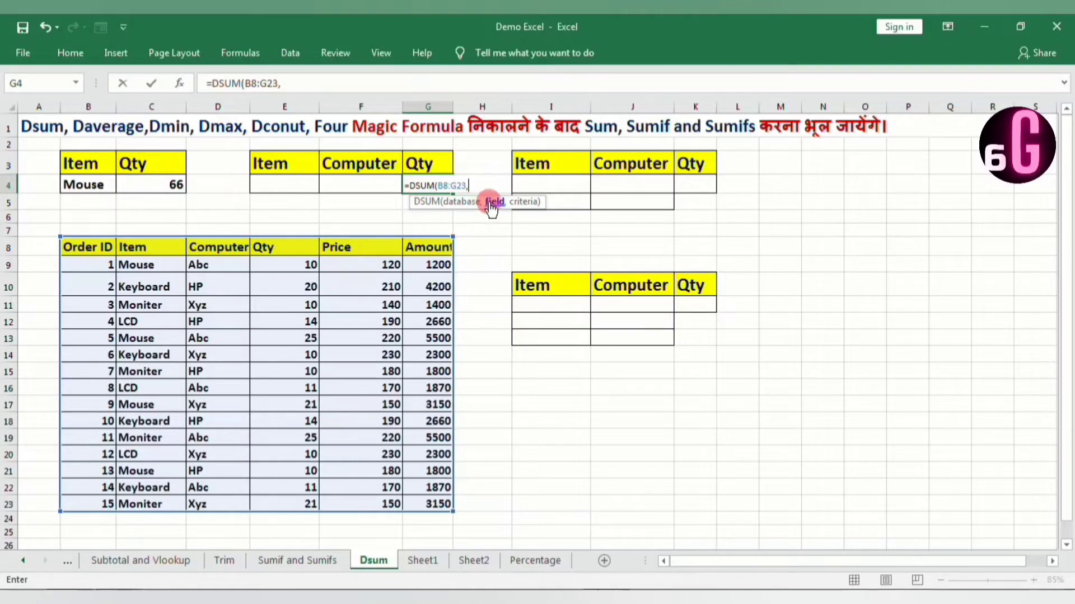
Step: Complete the DSUM formula in G4 with the Qty header E8 as the field and E3:F4 as the criteria
left_click(289, 248)
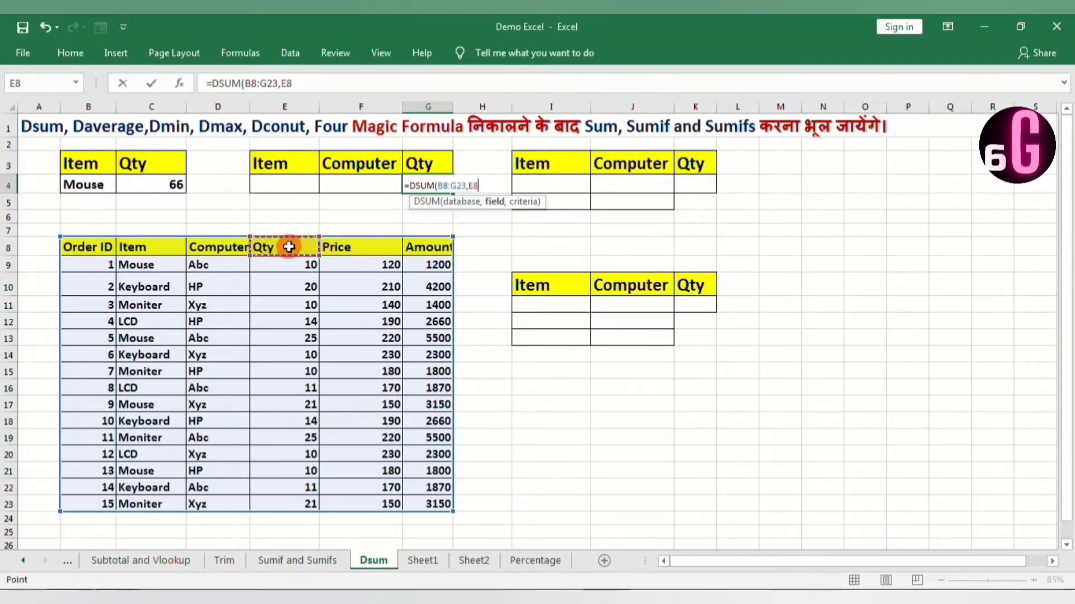
type(",")
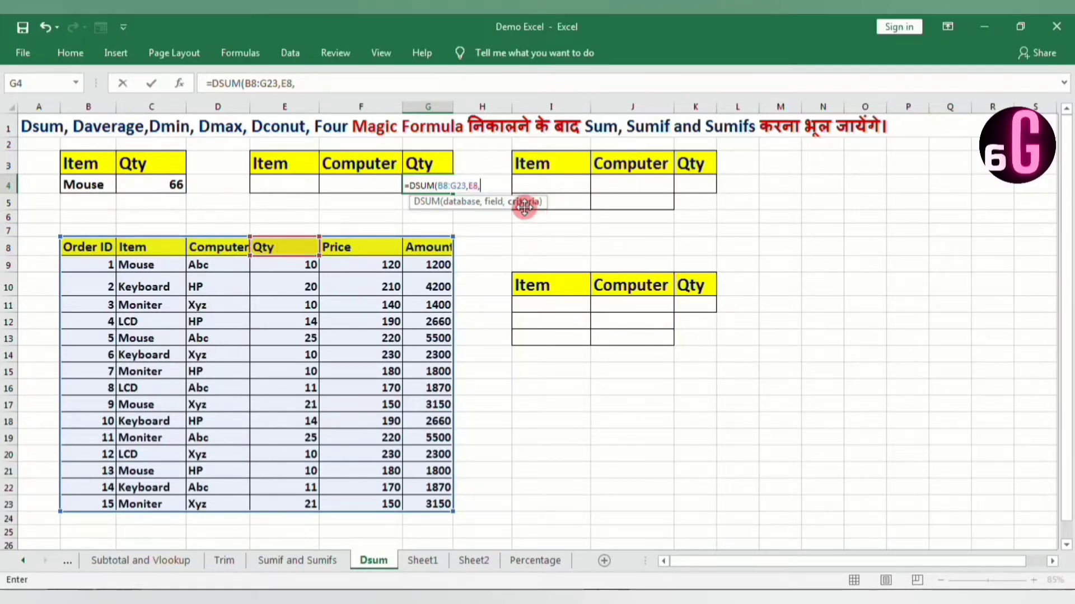
left_click(274, 166)
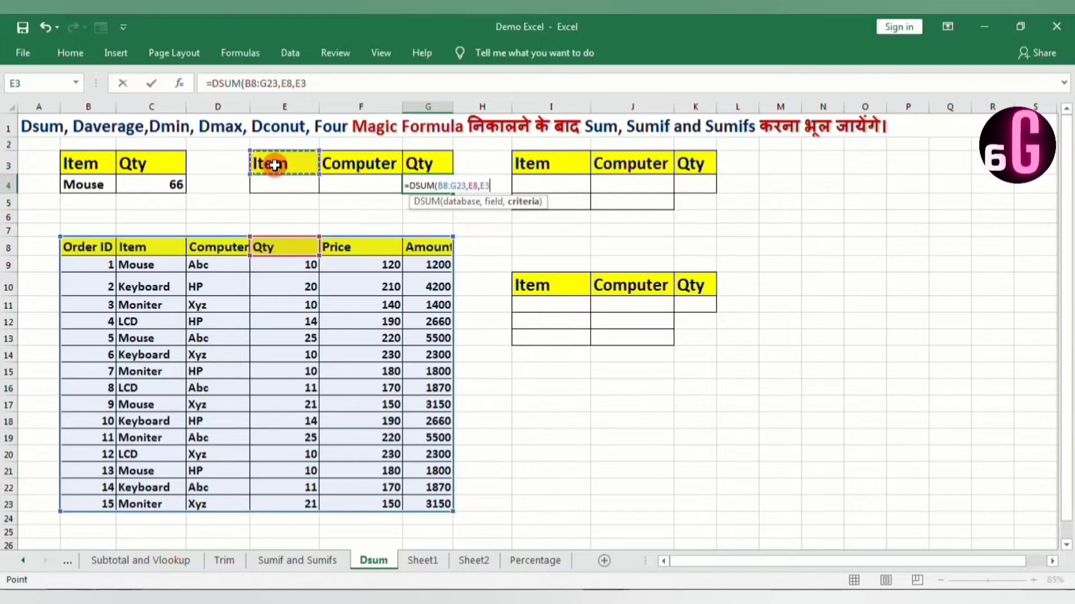
key("shift+Right")
key("shift+Down")
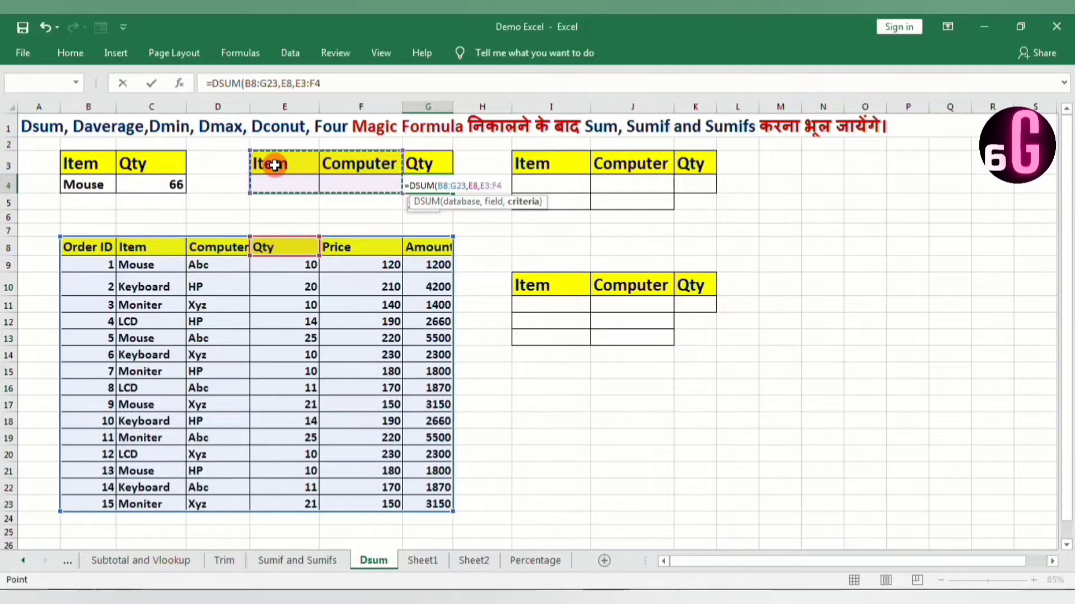
type(",")
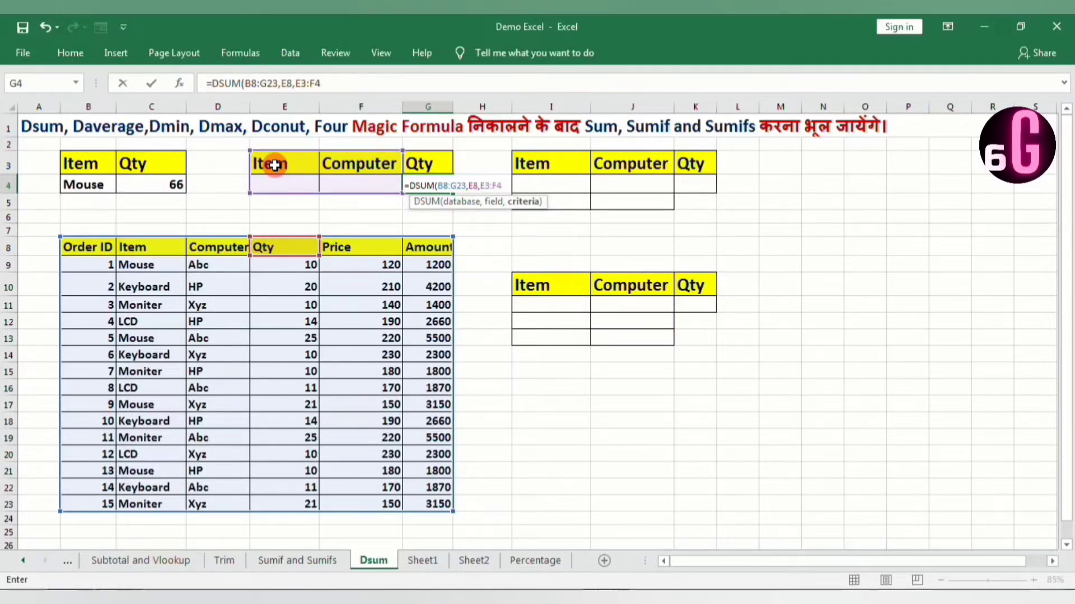
key("Return")
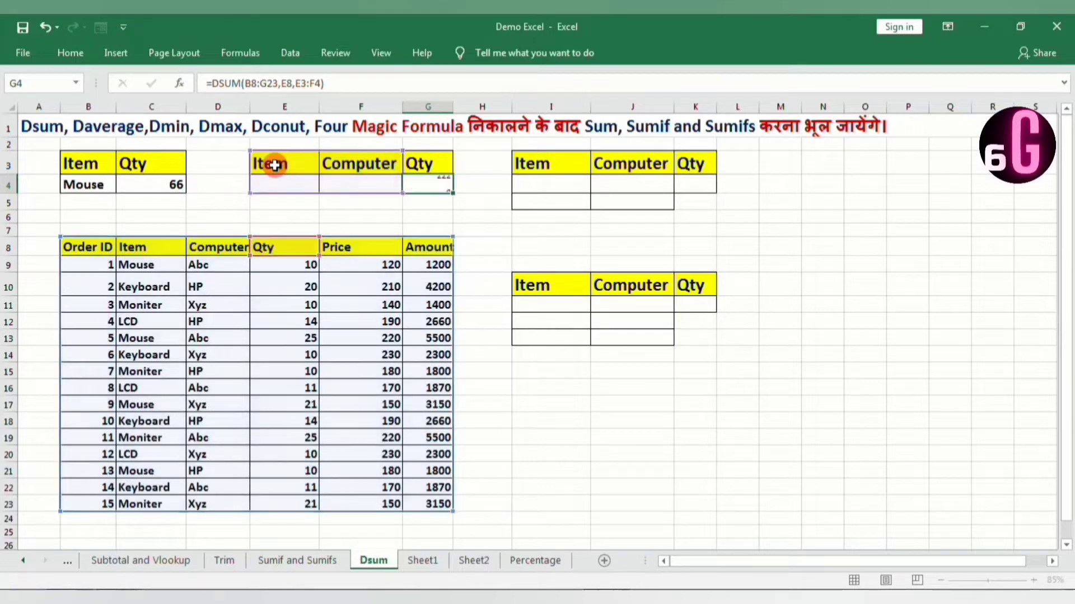
Step: Make cells E4:G4 bold and enlarge their font
left_click(439, 185)
left_click(278, 186)
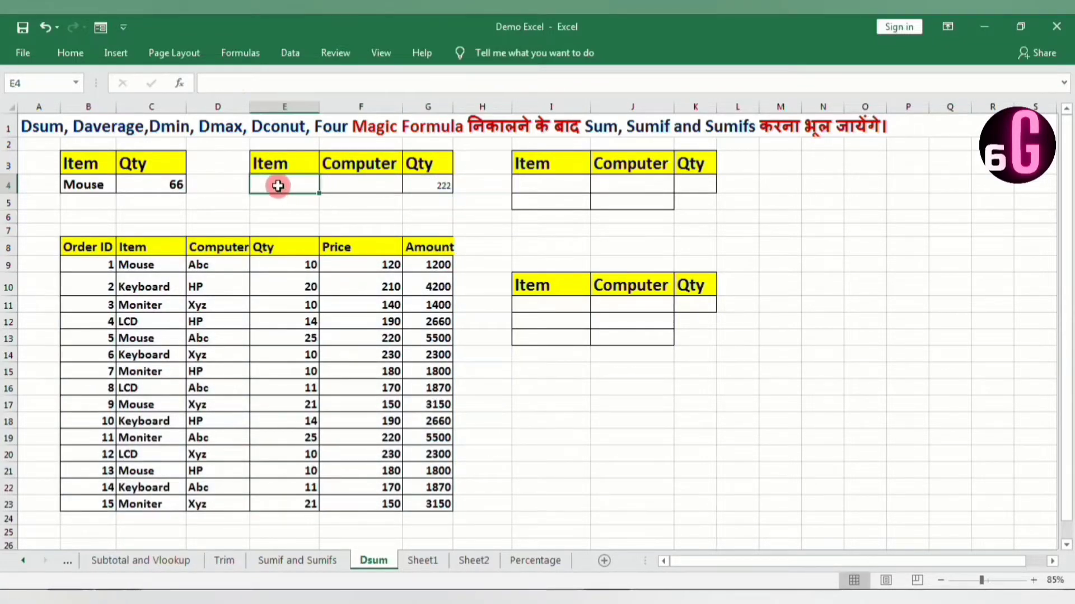
key("shift+Right")
key("shift+Right")
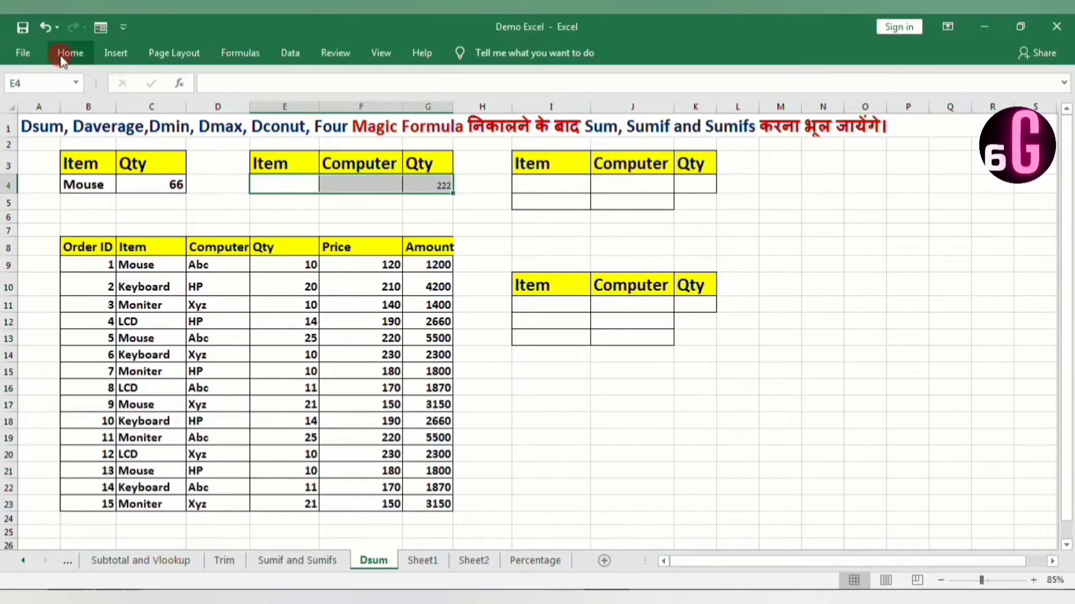
left_click(68, 53)
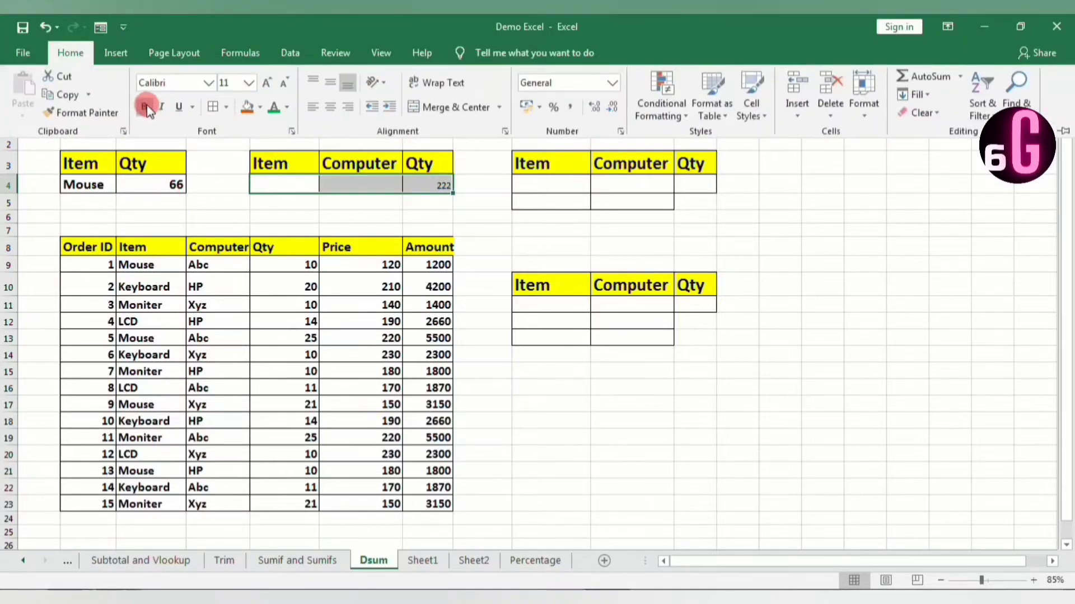
left_click(145, 107)
left_click(267, 84)
Step: Enter Keyboard as the item criterion in E4 and Abc as the computer criterion in F4
left_click(281, 179)
left_click(282, 181)
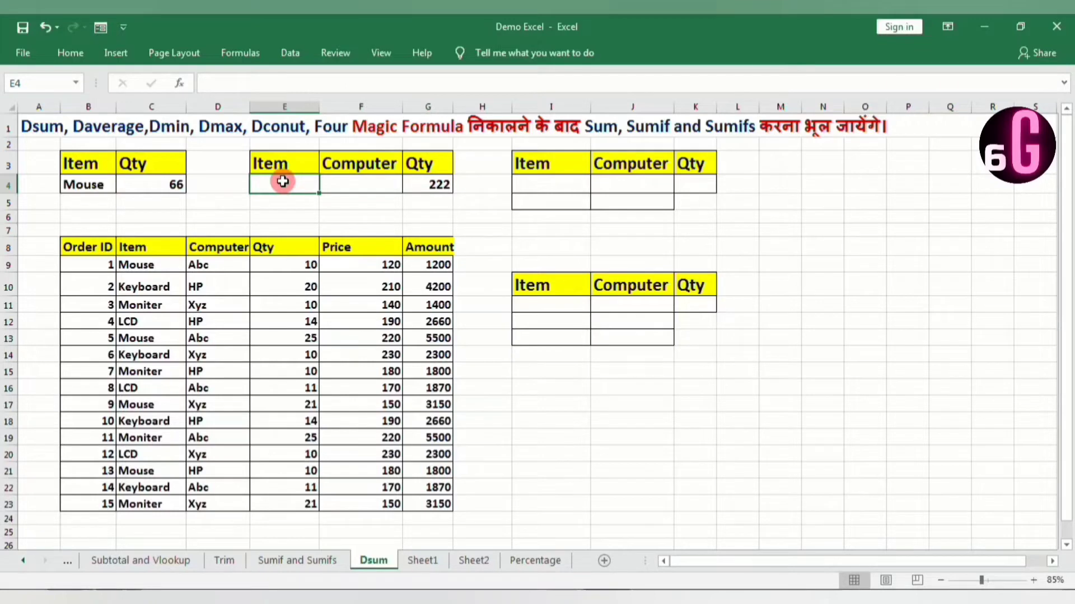
type("Keyboard")
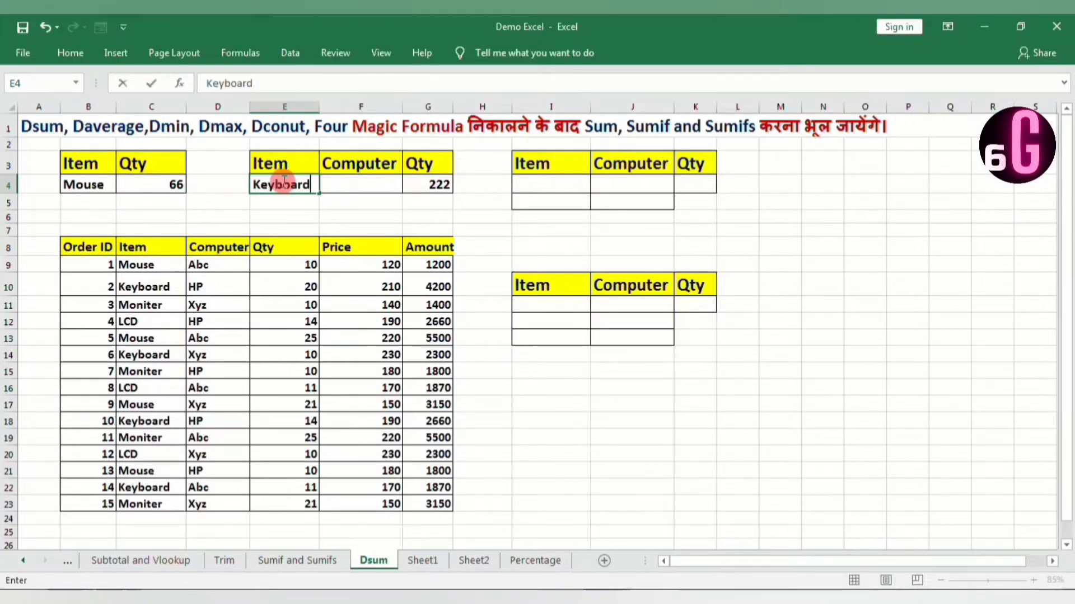
key("Tab")
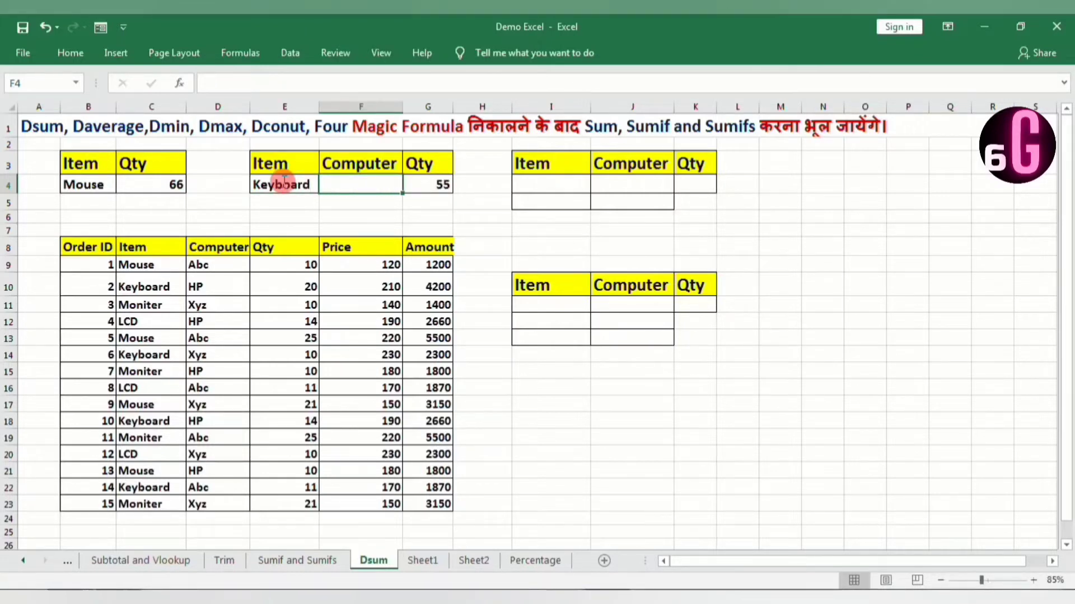
type("Abc")
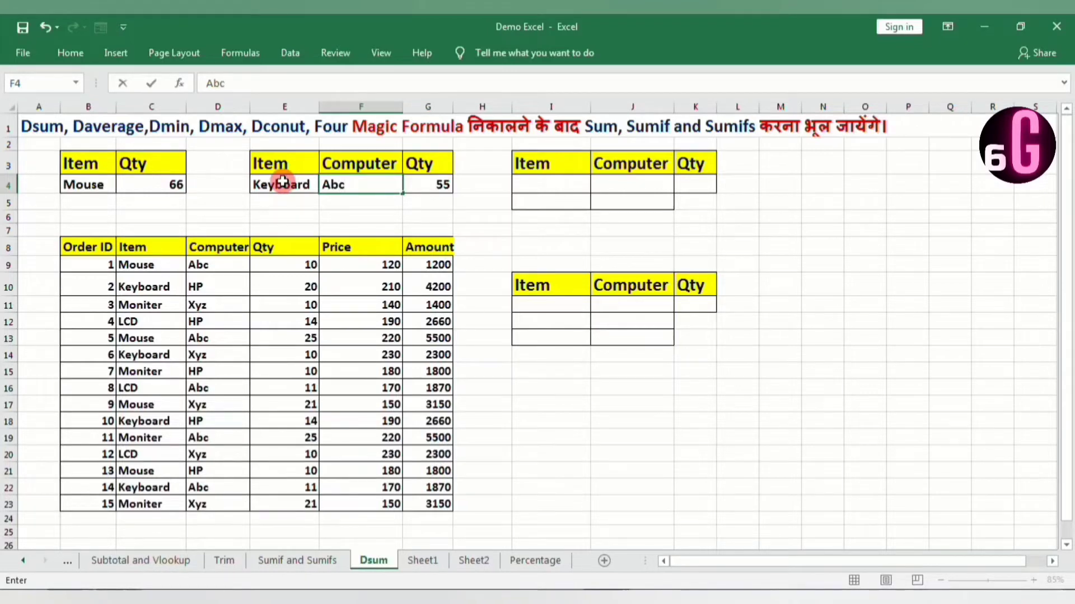
key("Return")
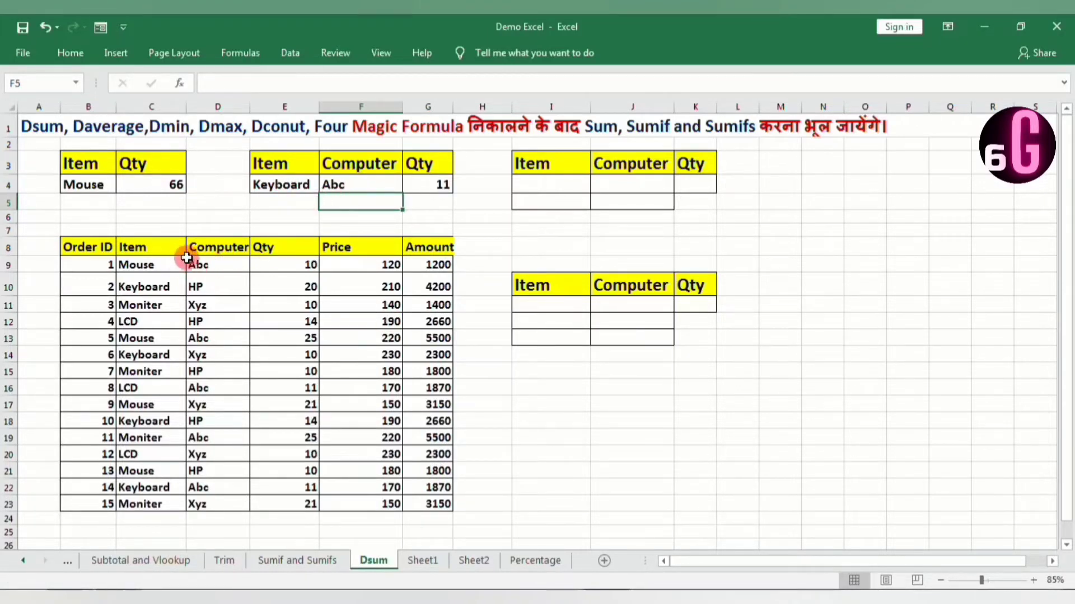
Step: Check the Keyboard orders' Computer and Qty cells in the table against the DSUM result in G4
left_click(287, 267)
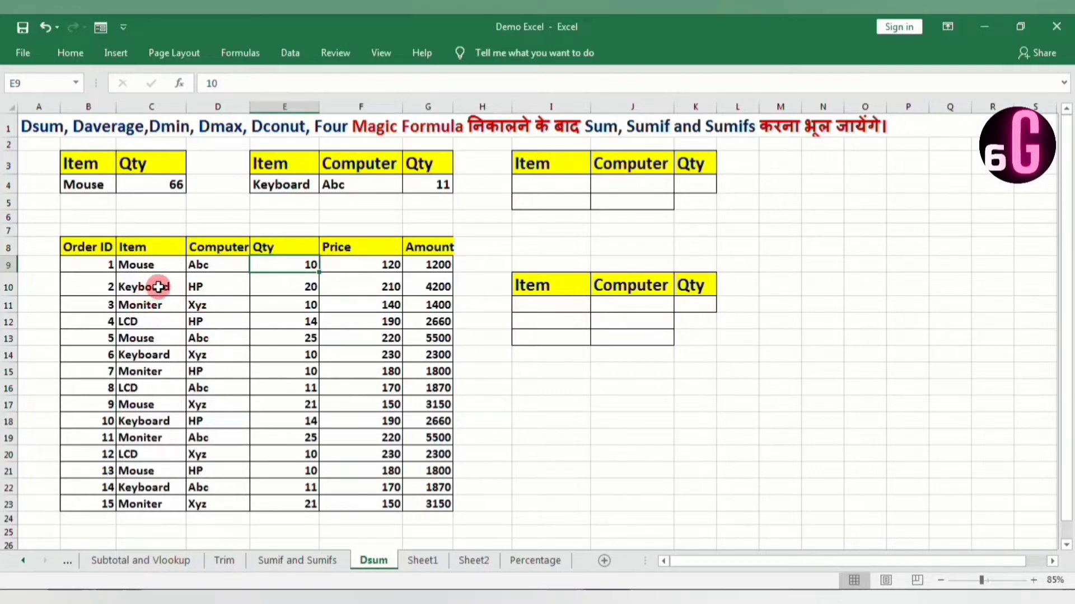
left_click(206, 284)
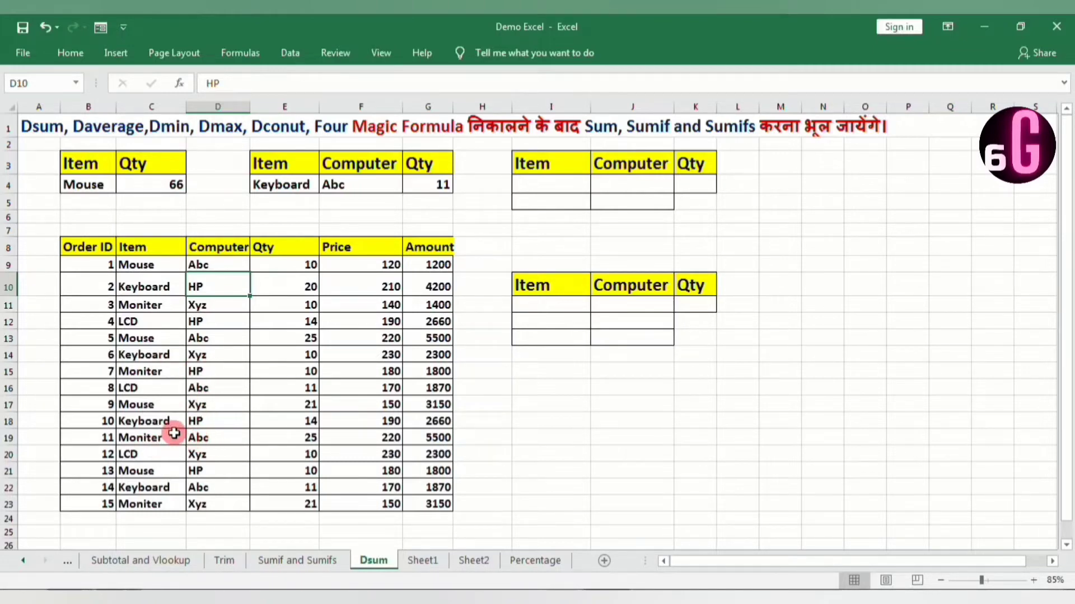
left_click(197, 486)
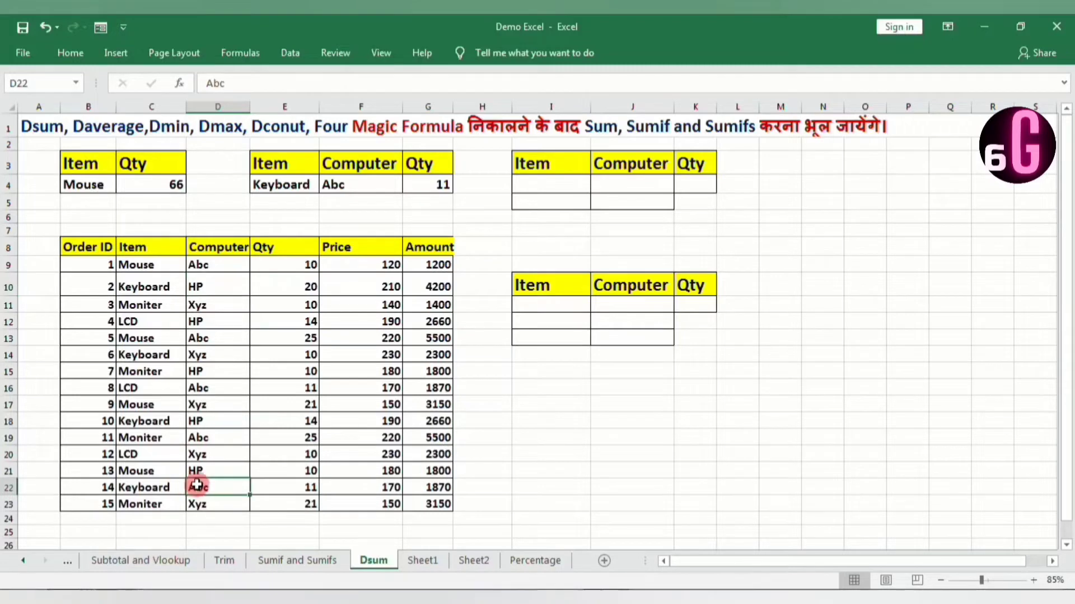
left_click(282, 487)
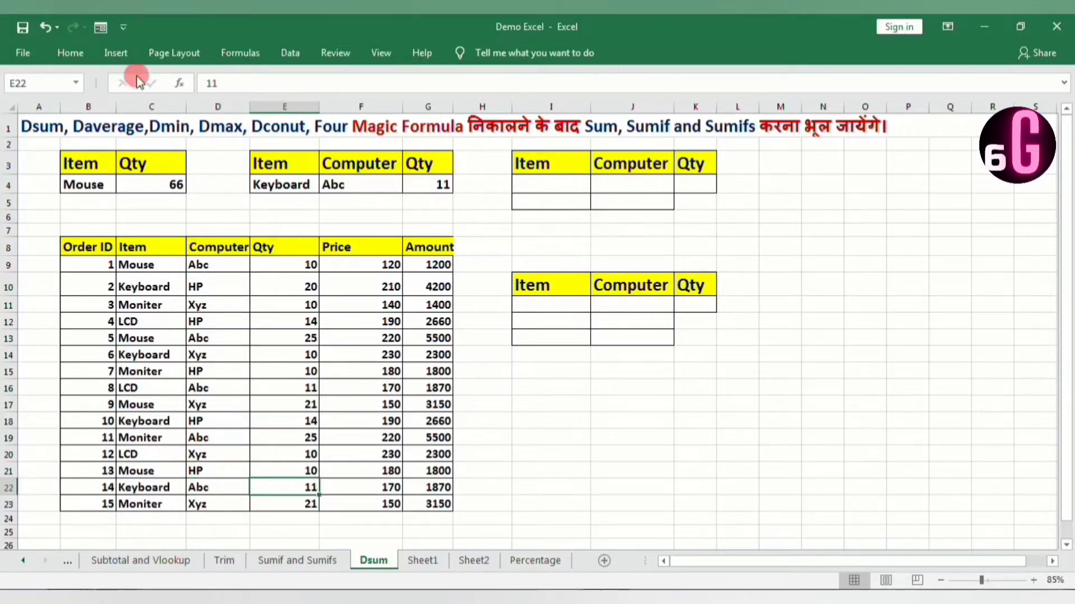
Step: Try highlighting the Qty cell E22 with the orange fill colour, and undo the fill
left_click(115, 56)
left_click(77, 53)
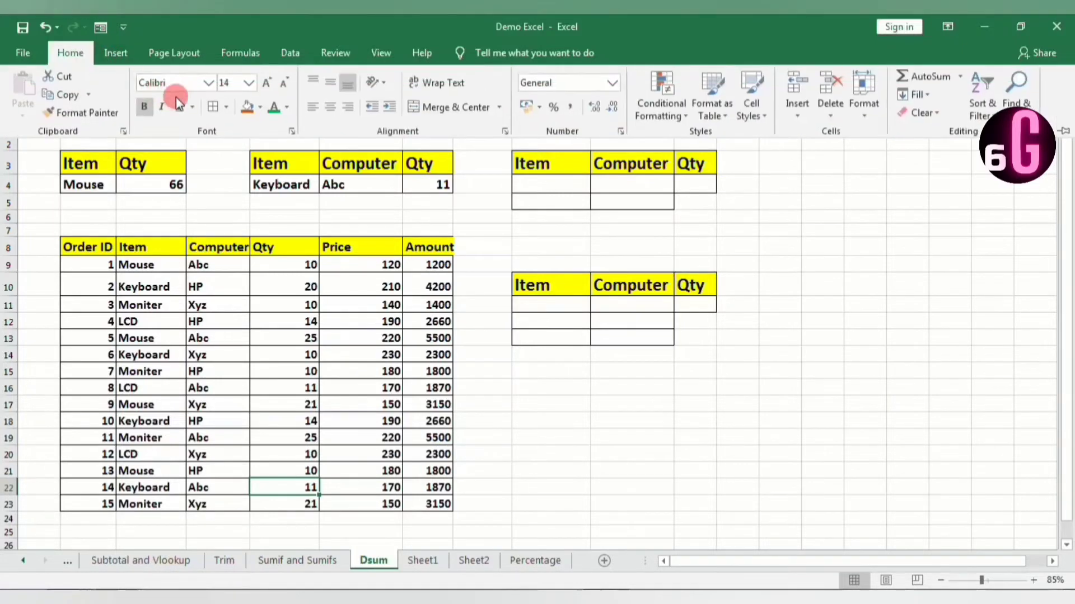
left_click(247, 108)
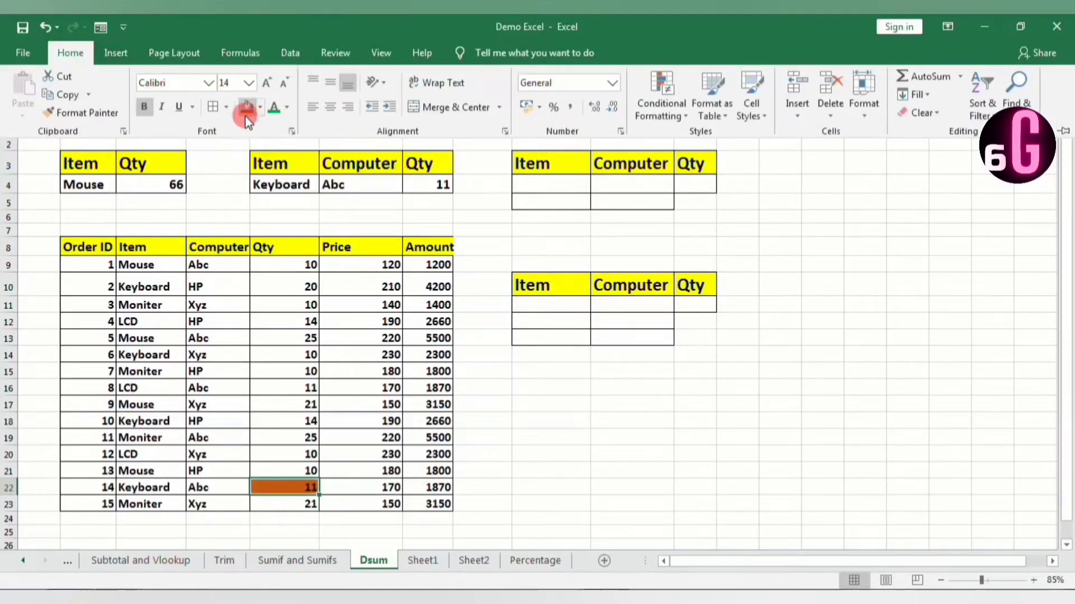
left_click(287, 492)
key("ctrl+z")
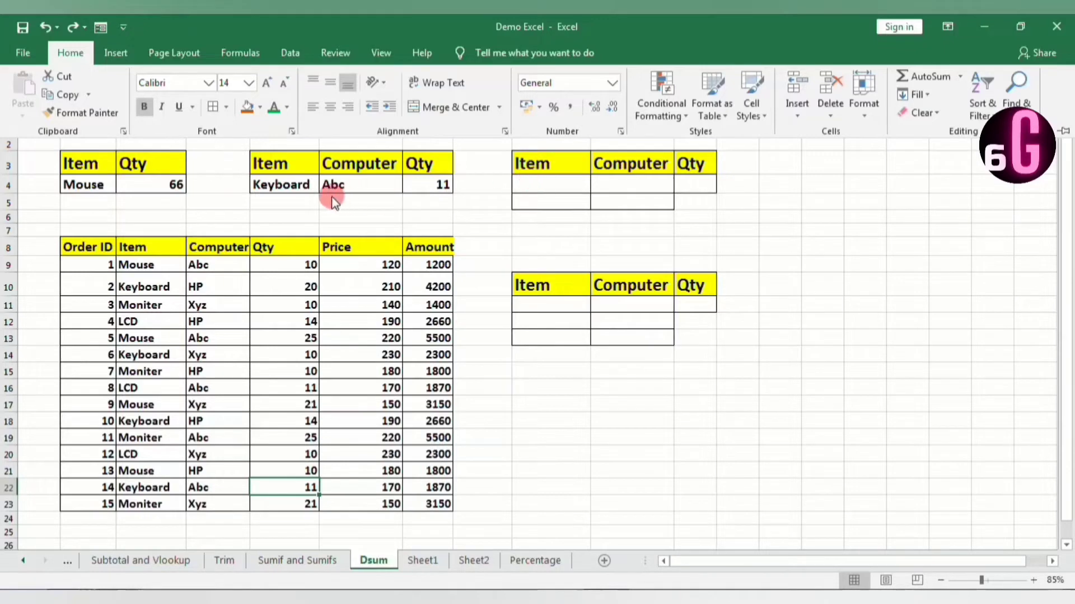
Step: Change the item criterion in E4 to mouse
left_click(295, 185)
left_click(301, 182)
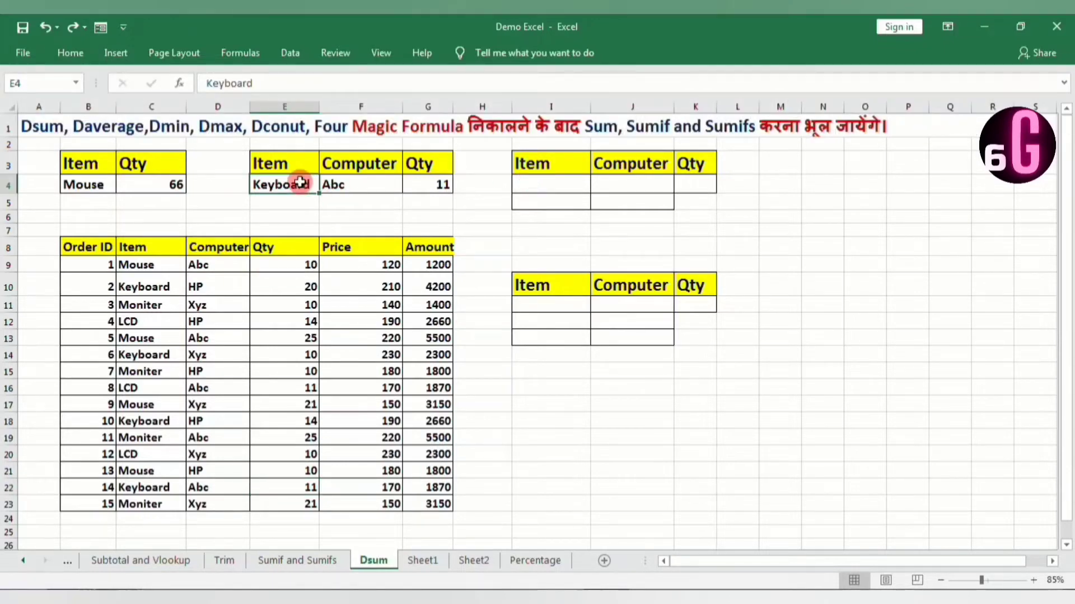
type("mouse")
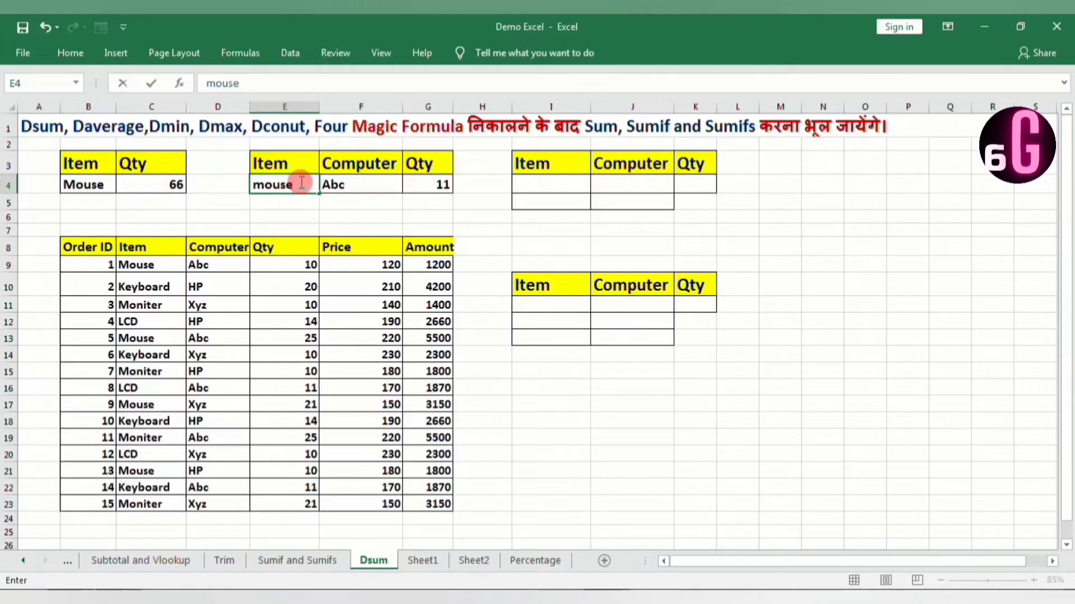
key("Return")
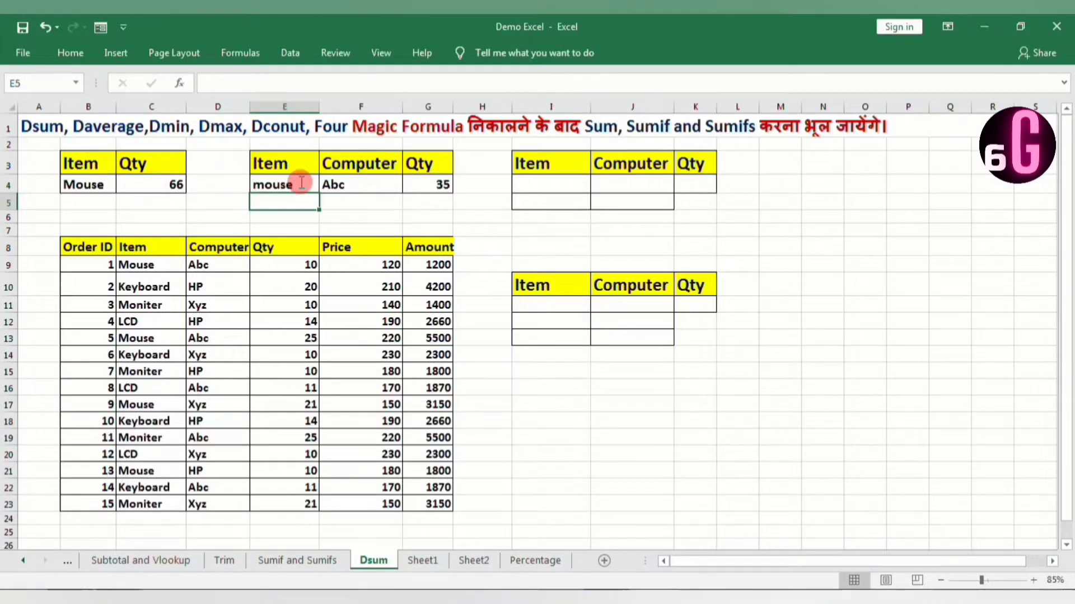
Step: Select the Qty cells of the Mouse orders with computer Abc, E9 and E13, to check their sum against G4
left_click(300, 265)
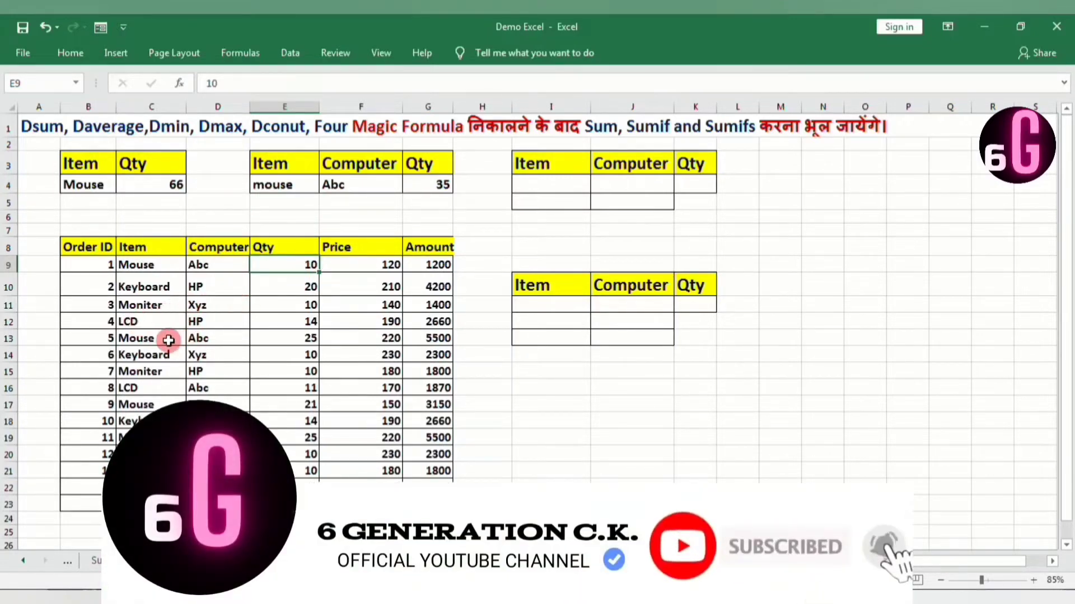
left_click(299, 338)
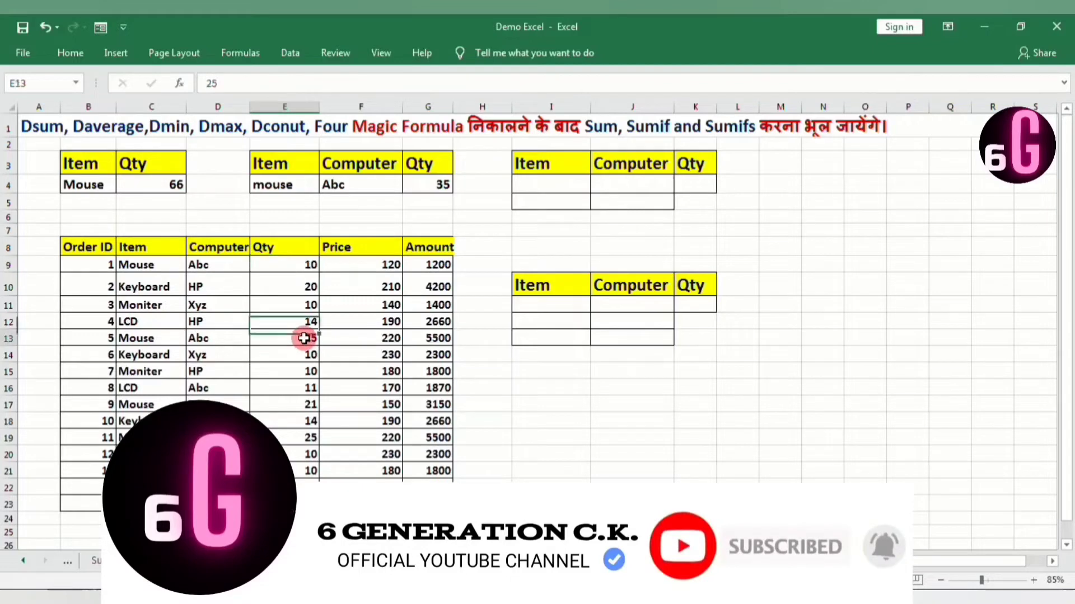
left_click(301, 265)
left_click(305, 340, "ctrl")
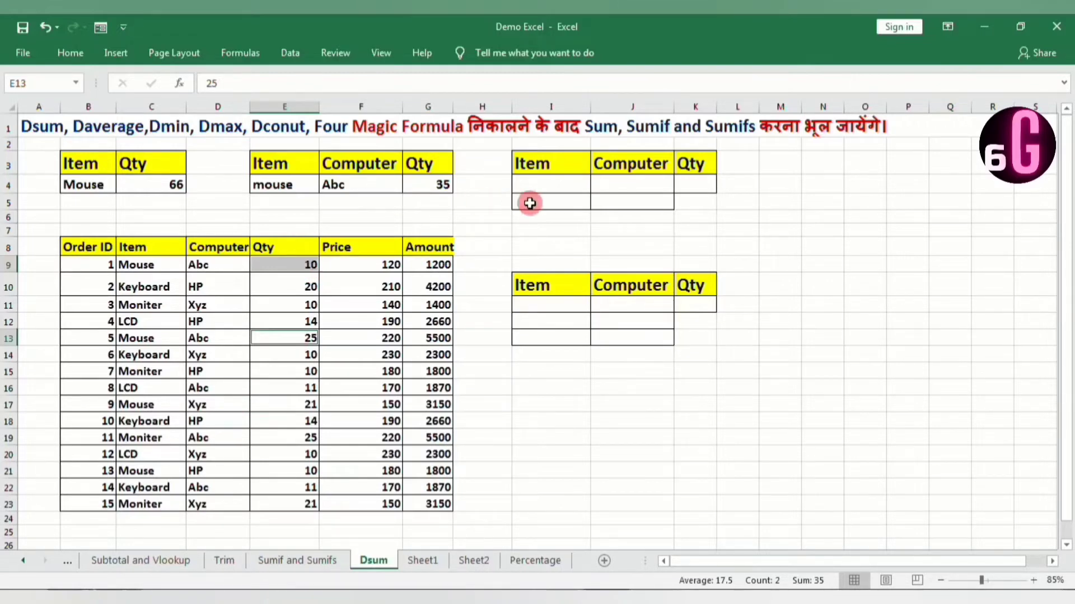
Step: Start a DSUM formula in cell K4, the Qty result cell of the third criteria block
left_click(693, 185)
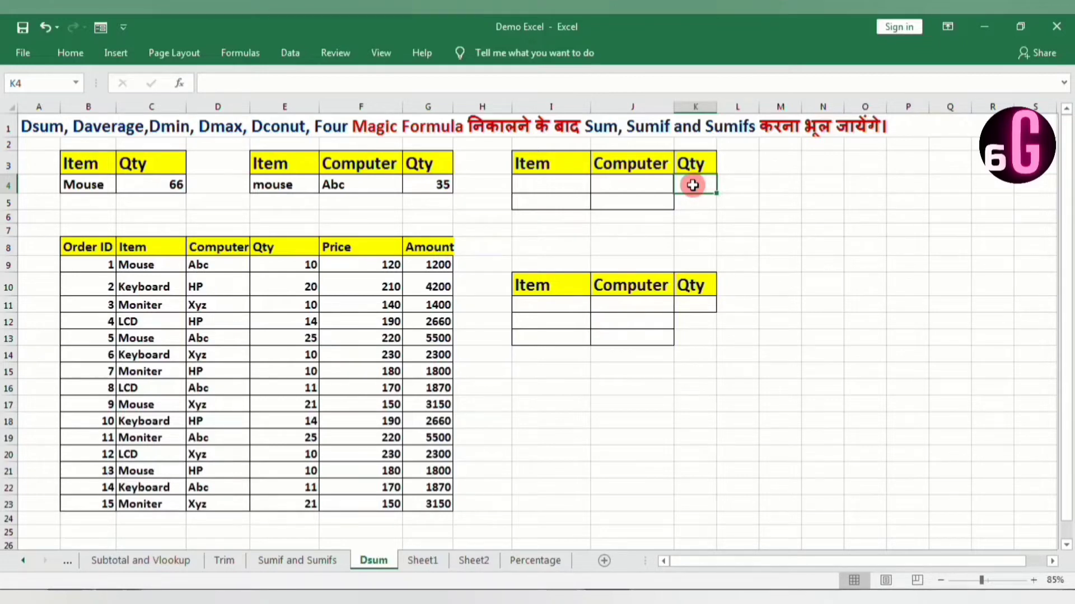
type("=sum")
key("Tab")
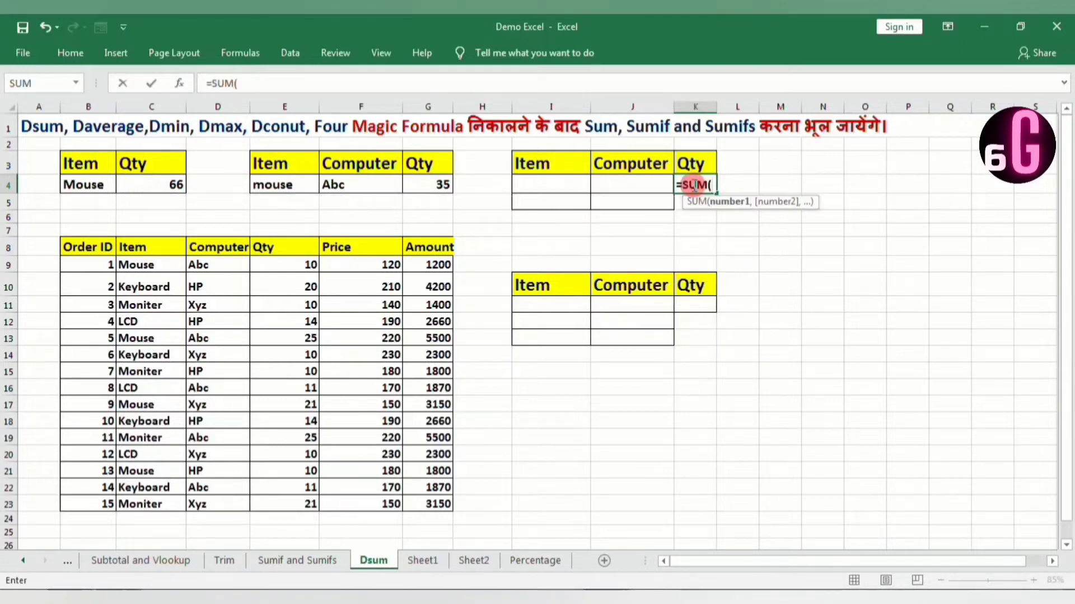
key("BackSpace")
key("BackSpace")
key("BackSpace")
key("BackSpace")
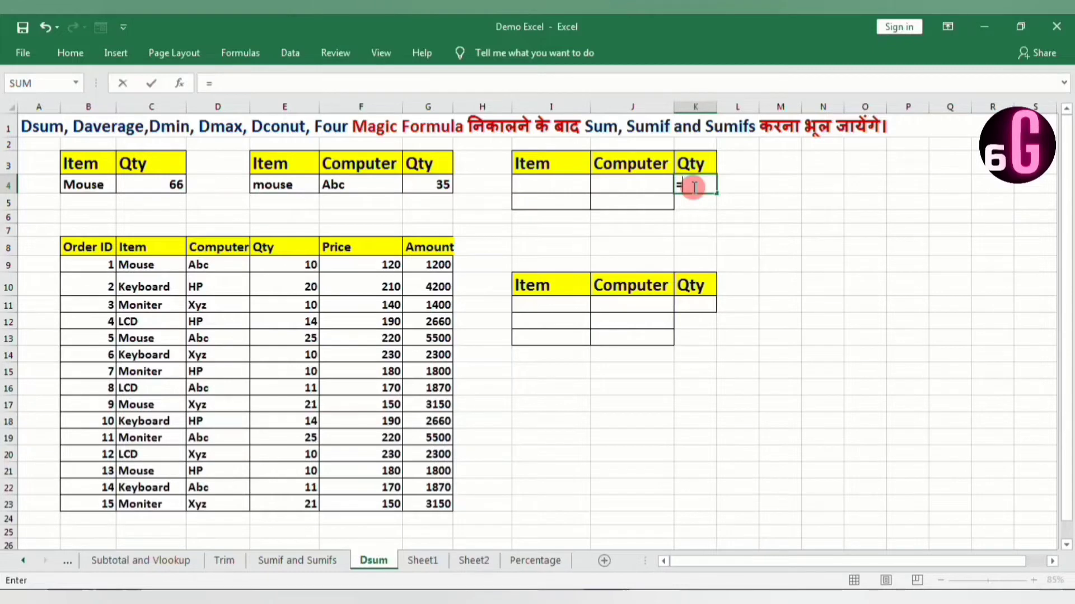
type("Dsum")
key("Tab")
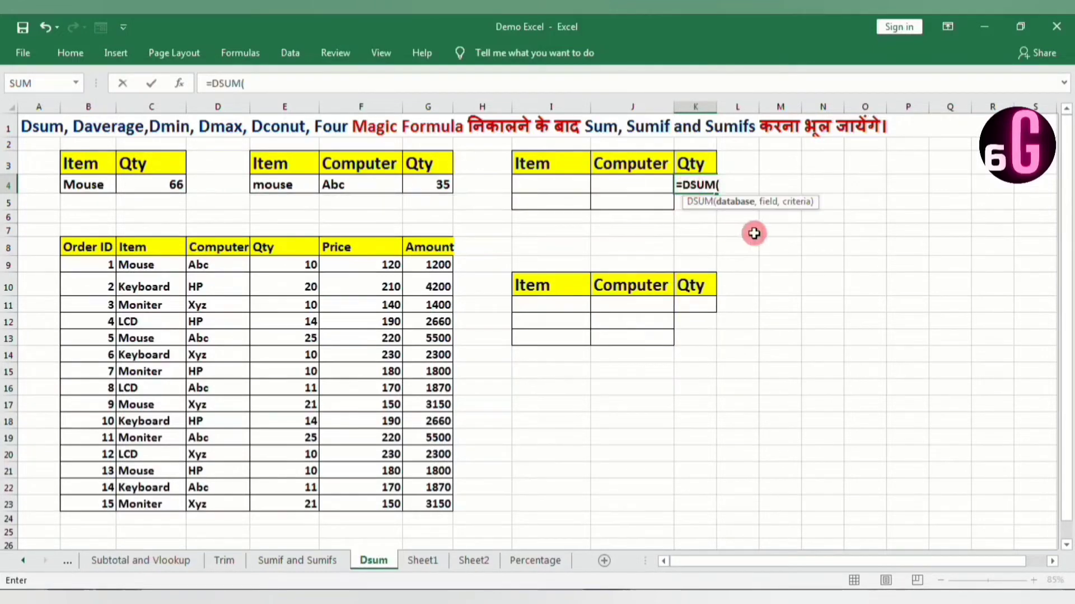
Step: Set the order table B8:G23, including its headers, as the database argument of the DSUM formula
left_click(91, 249)
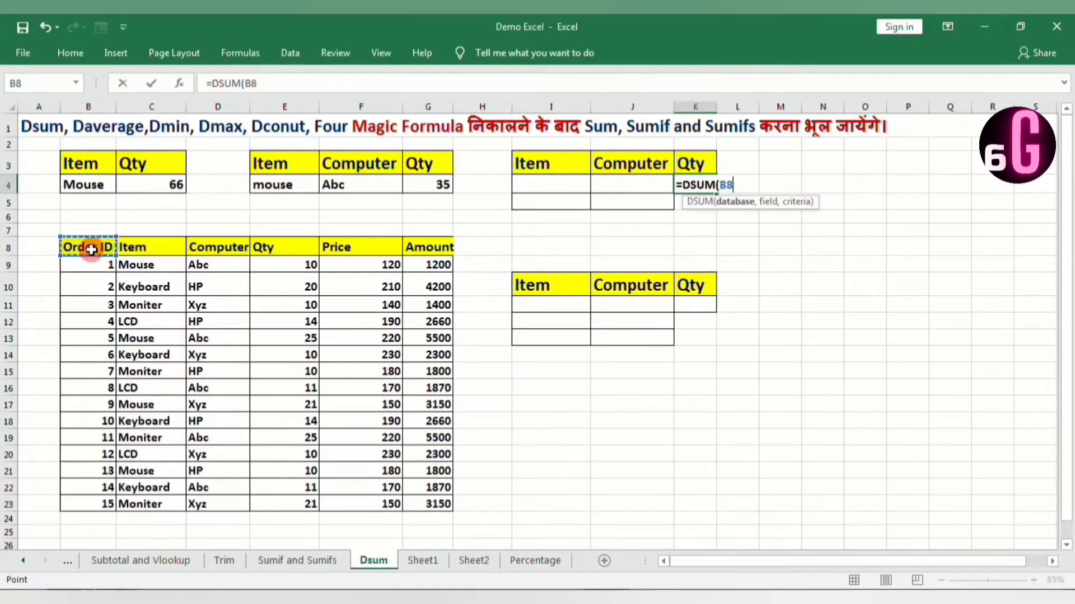
key("shift+Right")
key("shift+Right")
key("shift+Right")
key("shift+Right")
key("shift+Right")
key("shift+Down")
key("shift+Down")
key("shift+Down")
key("shift+Down")
key("shift+Down")
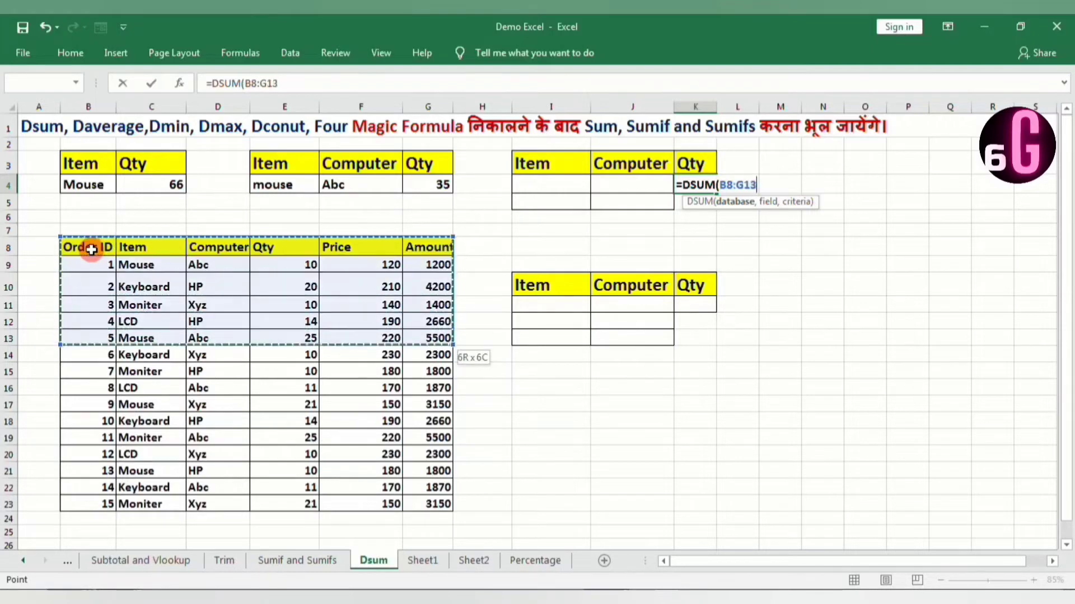
key("shift+Down")
key("shift+Down")
key("shift+Down")
key("shift+Down")
key("shift+Down")
key("shift+Down")
key("shift+Down")
key("shift+Down")
key("shift+Down")
key("shift+Down")
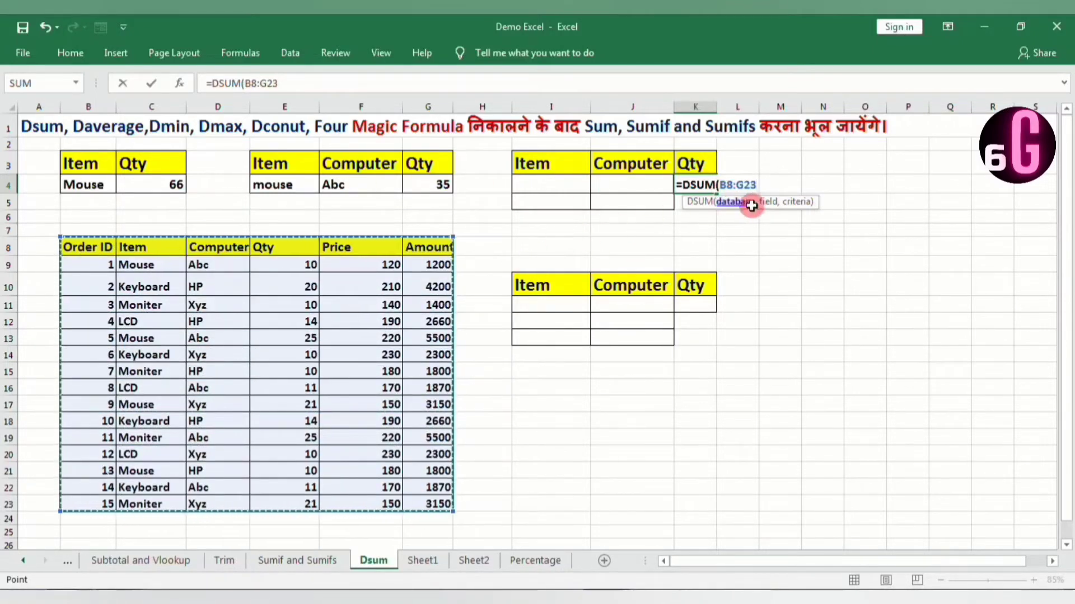
type(",")
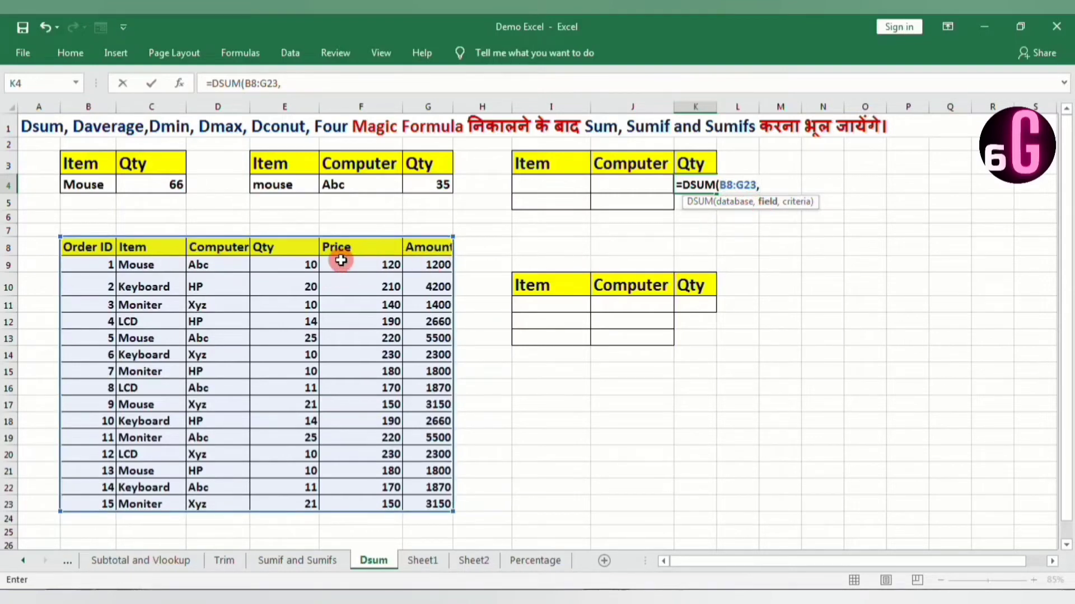
Step: Set the Qty header E8 as the field and I3:J5 as the criteria, and enter the DSUM formula
left_click(296, 247)
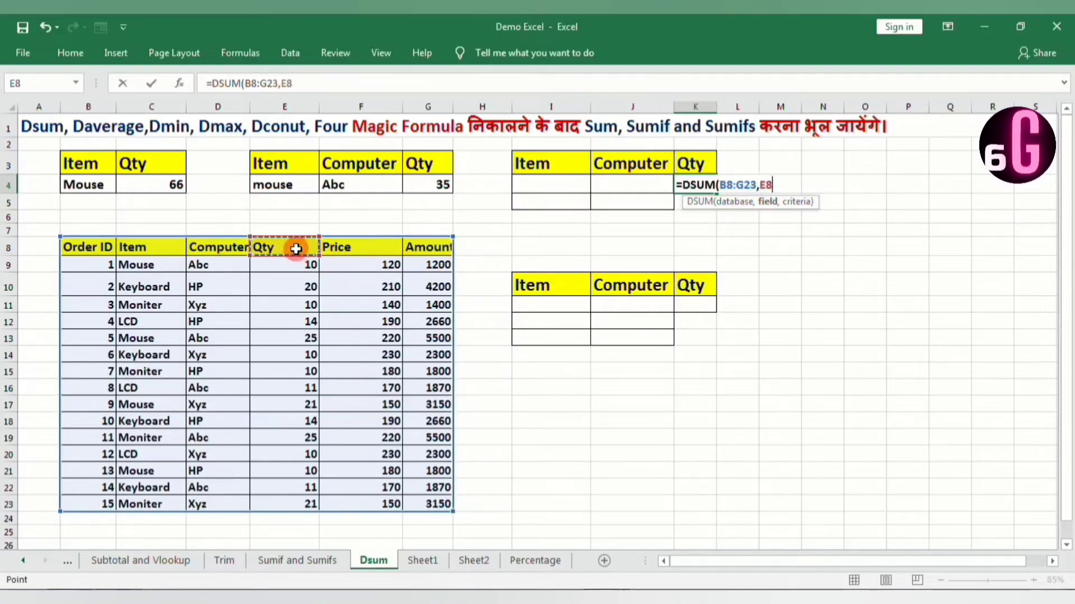
type(",")
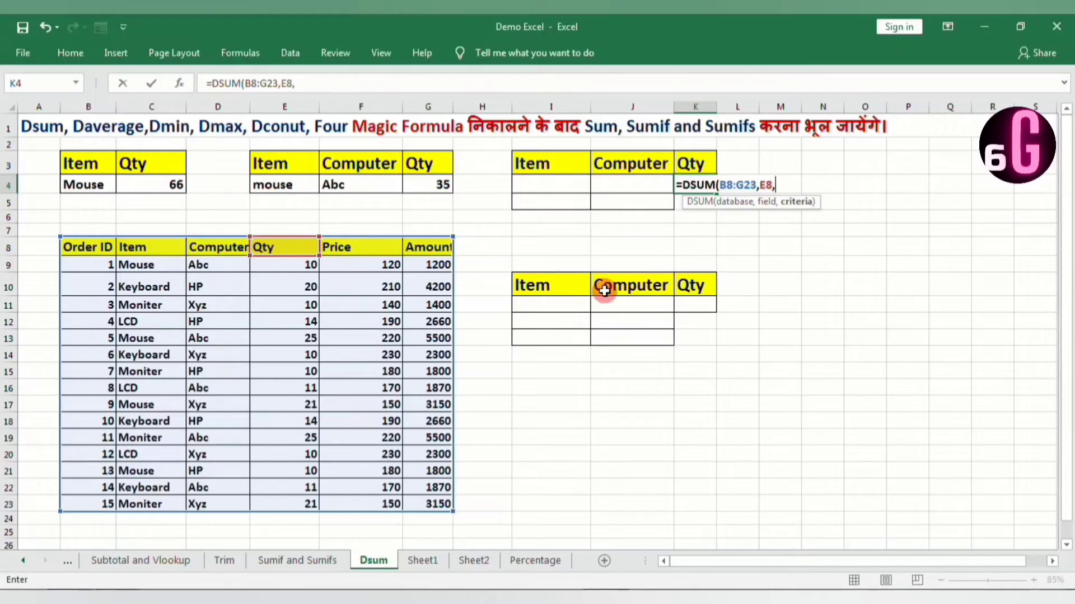
left_click(535, 164)
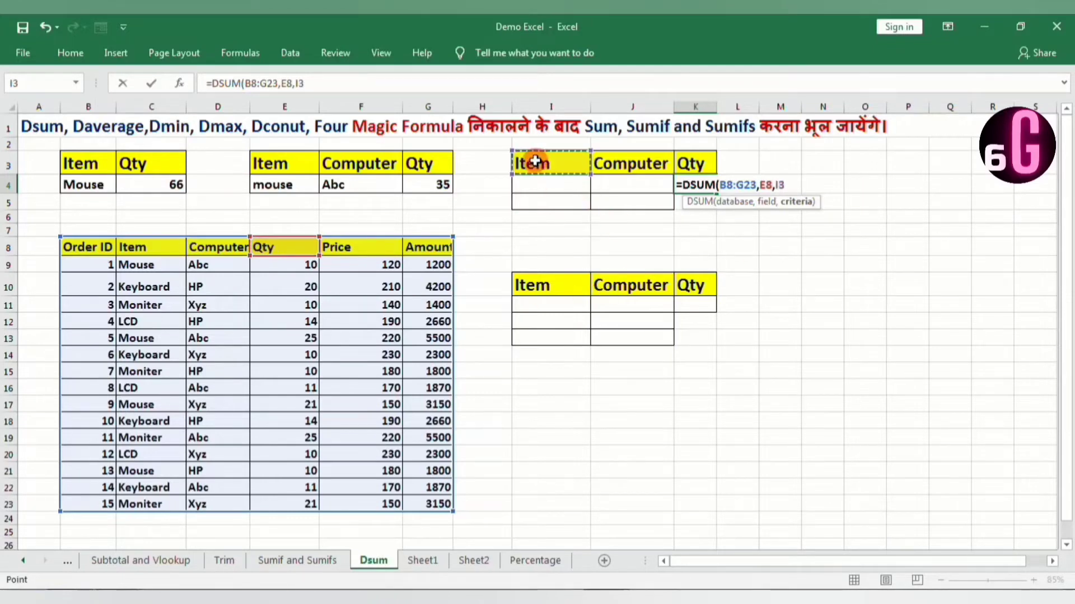
key("shift+Right")
key("shift+Down")
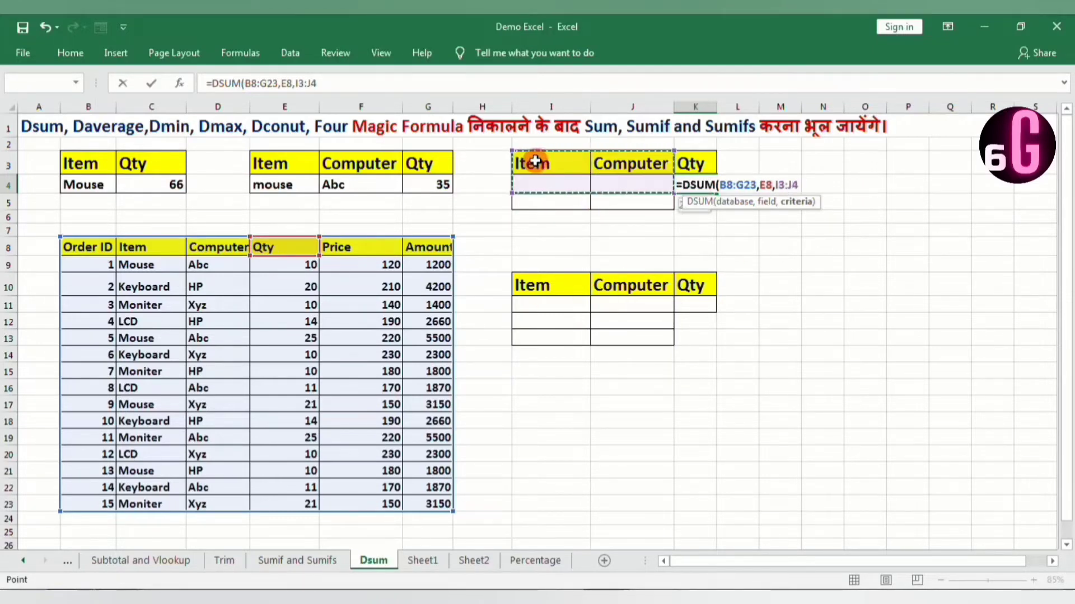
key("shift+Down")
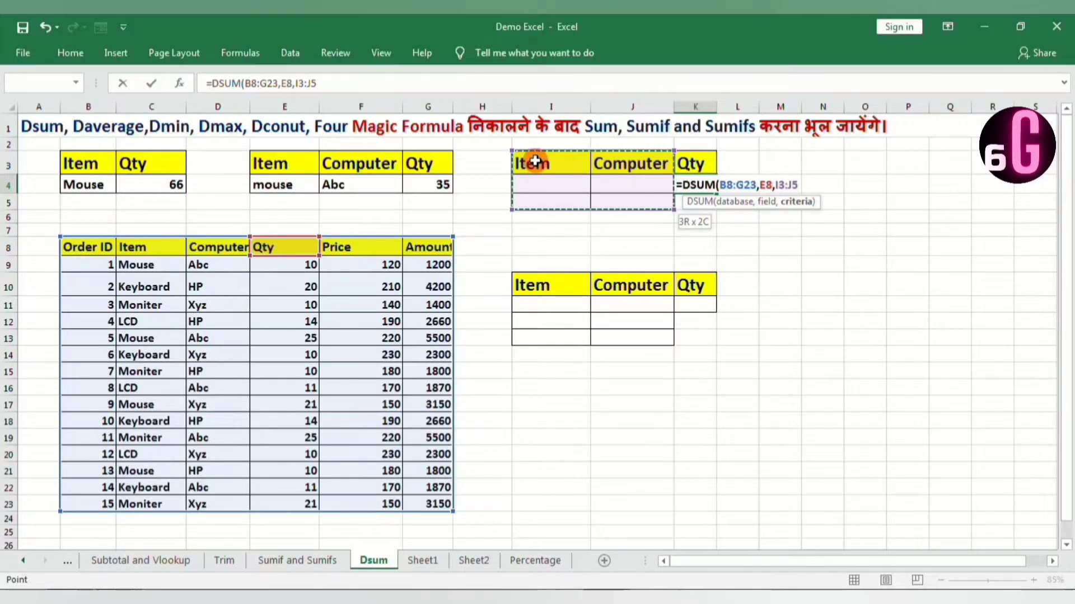
key("Return")
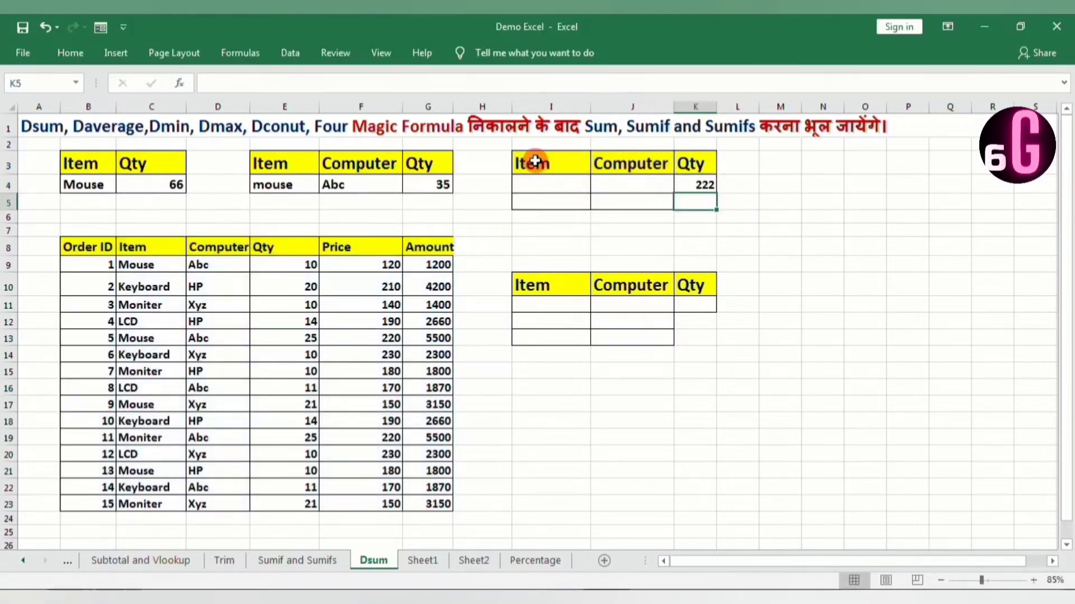
Step: Enter mouse in I4 and LCD in I5 as the two Item criteria
left_click(557, 188)
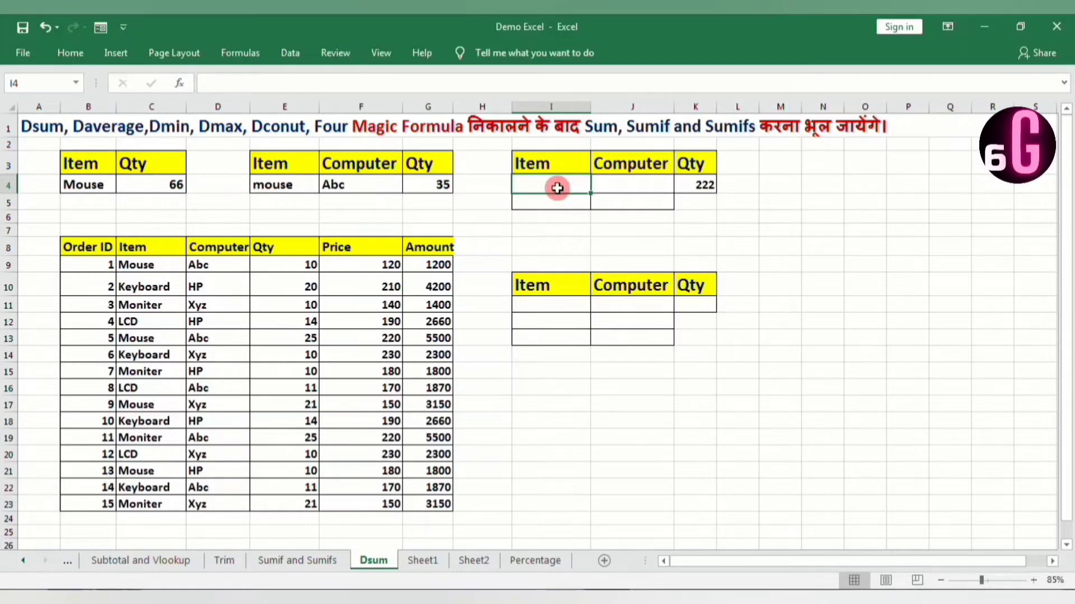
type("mo")
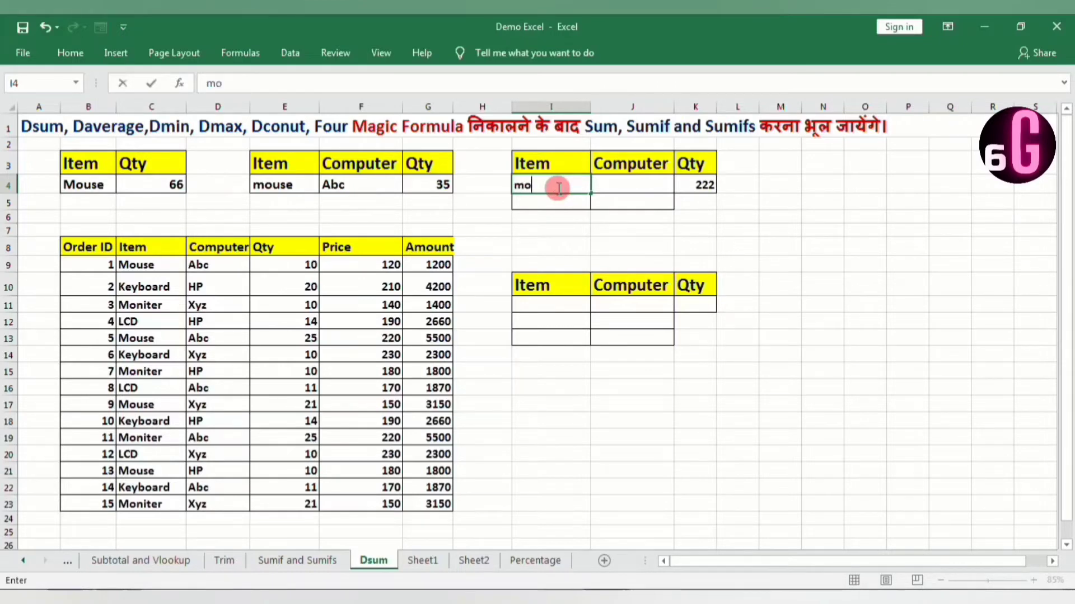
type("use")
key("Return")
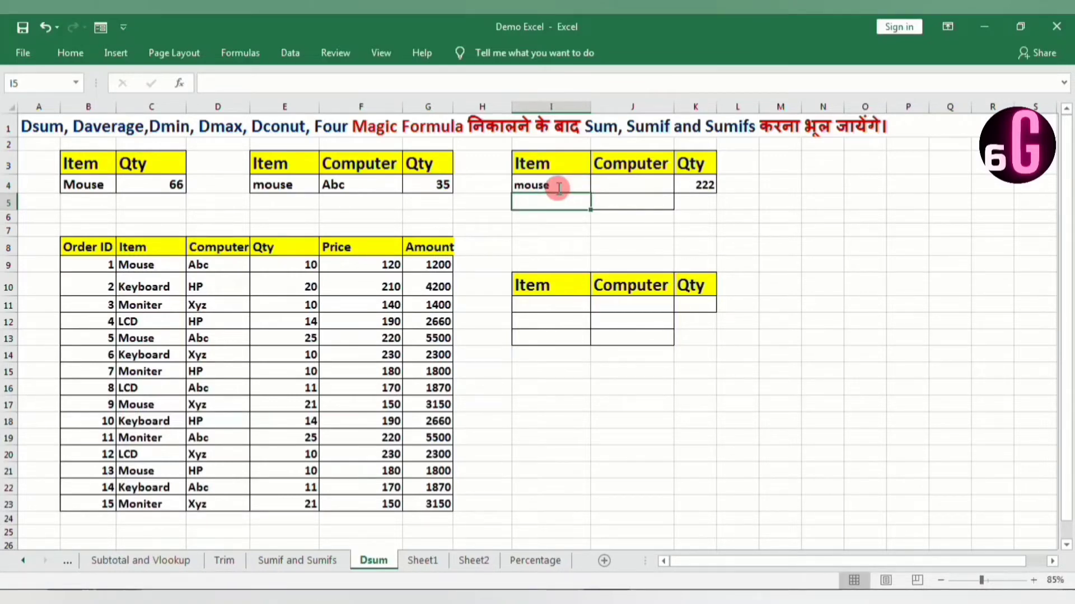
type("LCD")
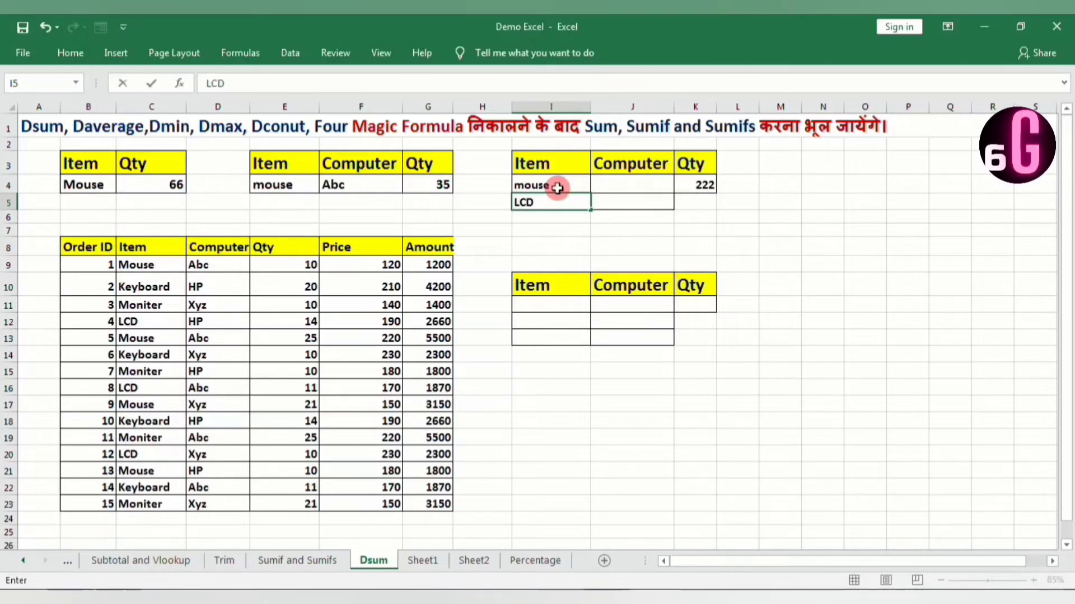
key("Tab")
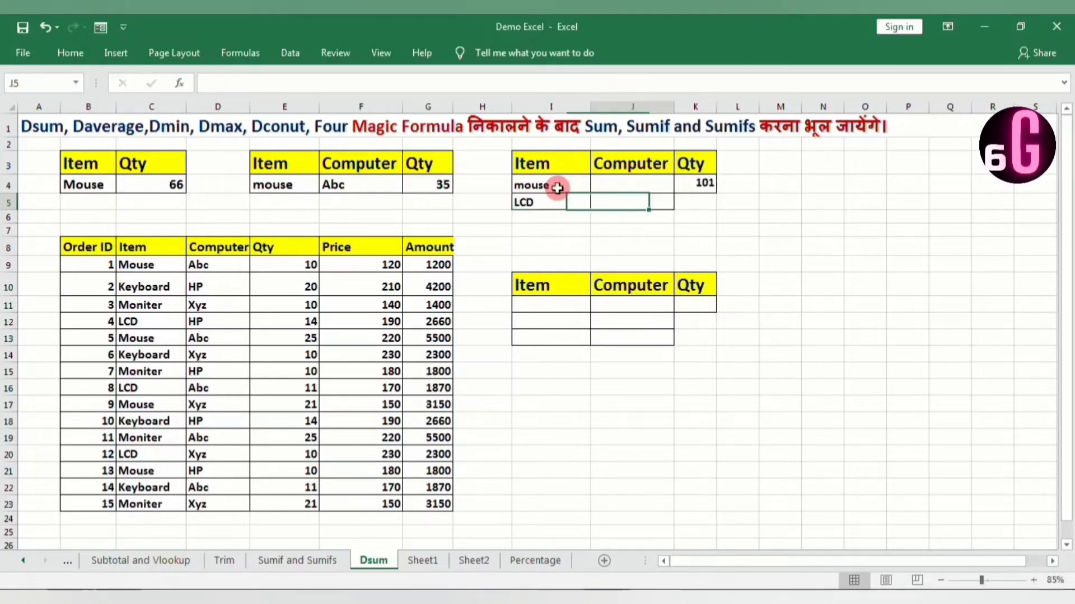
Step: Enter abc as the Computer criterion in both J4 and J5
key("Up")
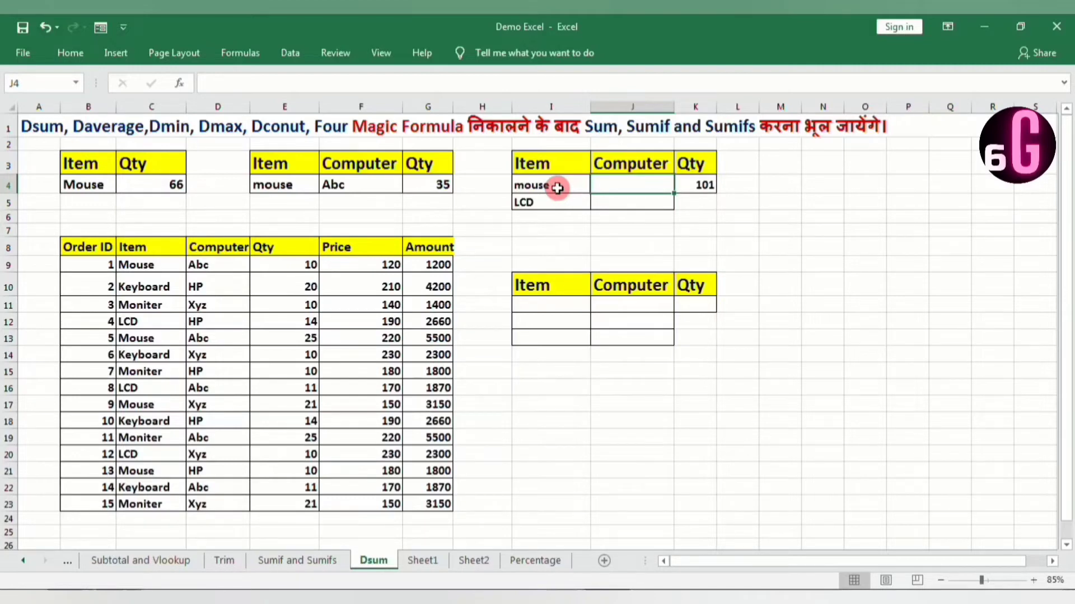
type("ab")
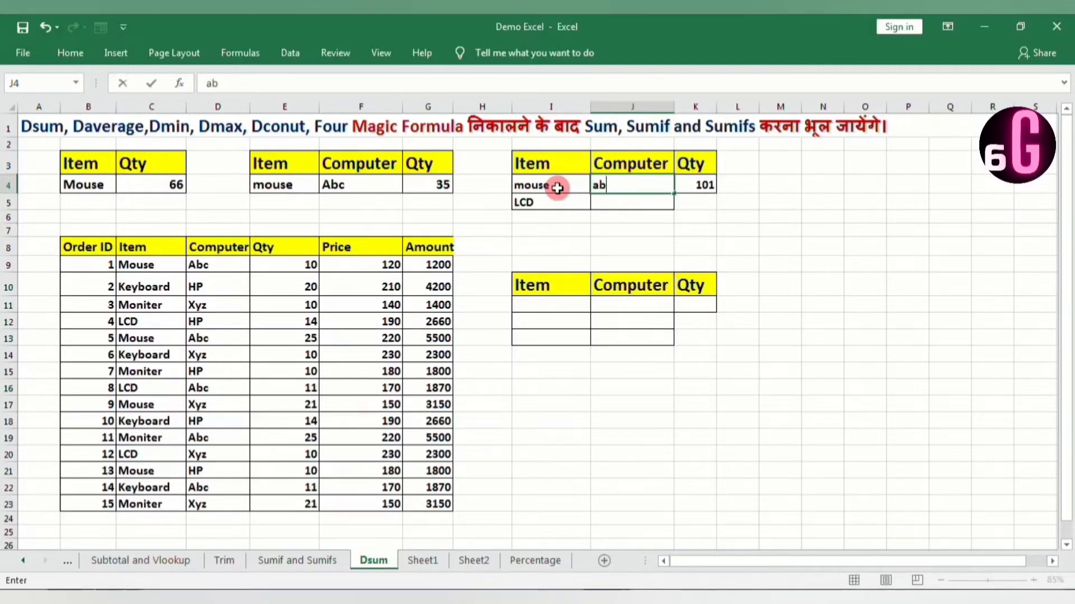
type("c")
key("Return")
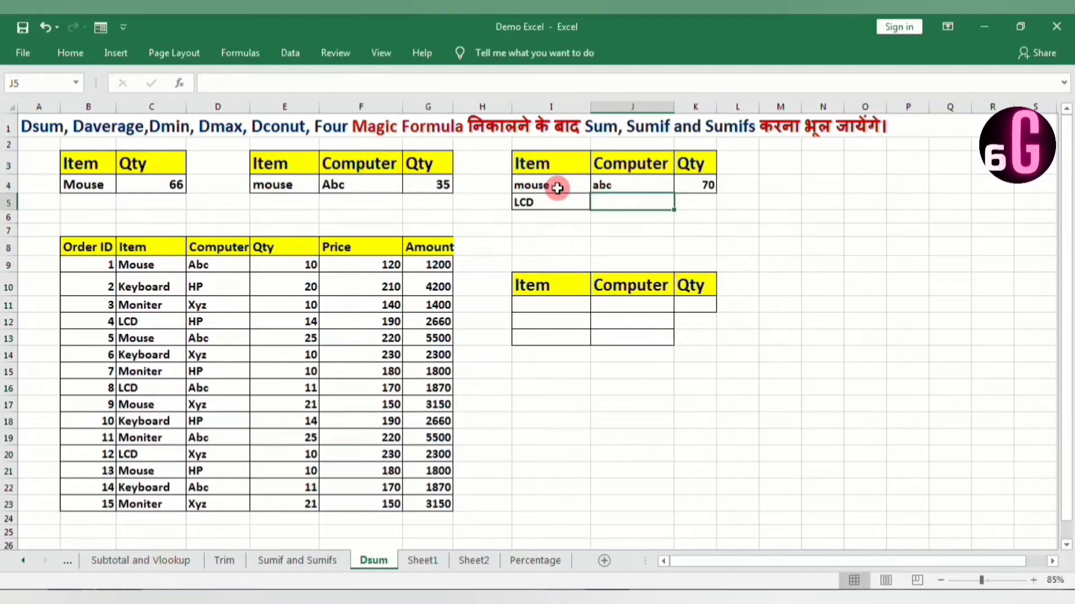
type("abc")
key("Return")
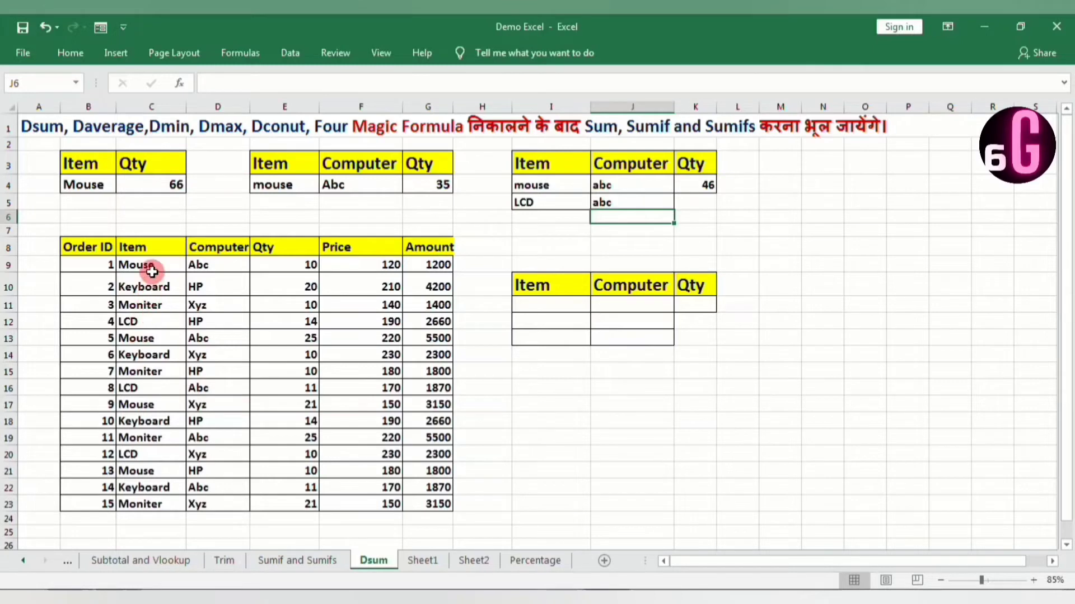
Step: Select the Qty cells E9, E13 and E16 of the Mouse and LCD orders with computer Abc to check their sum against K4
left_click(299, 265)
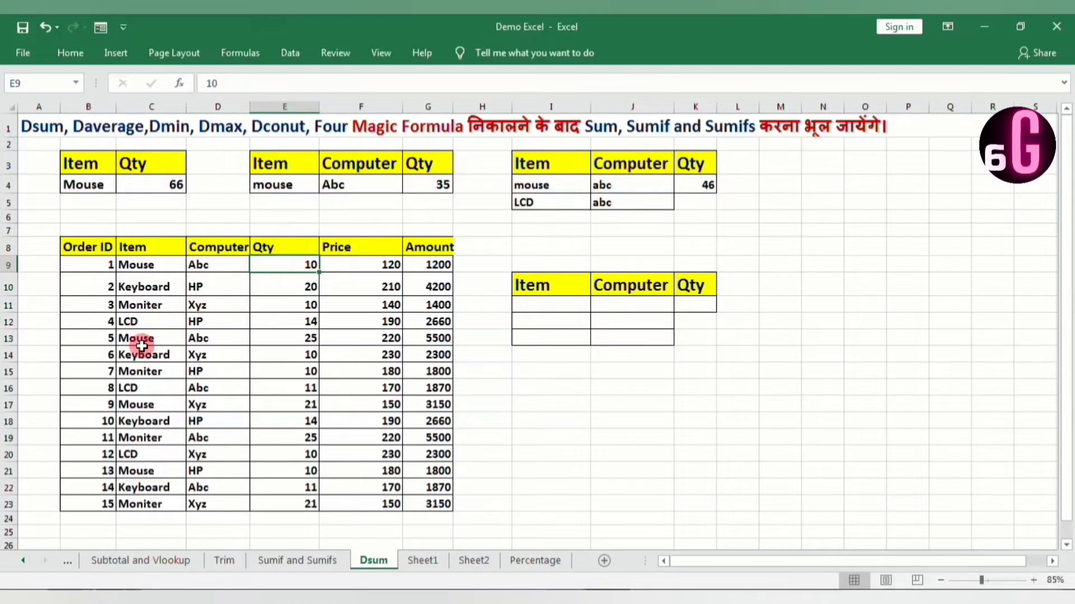
left_click(299, 336, "ctrl")
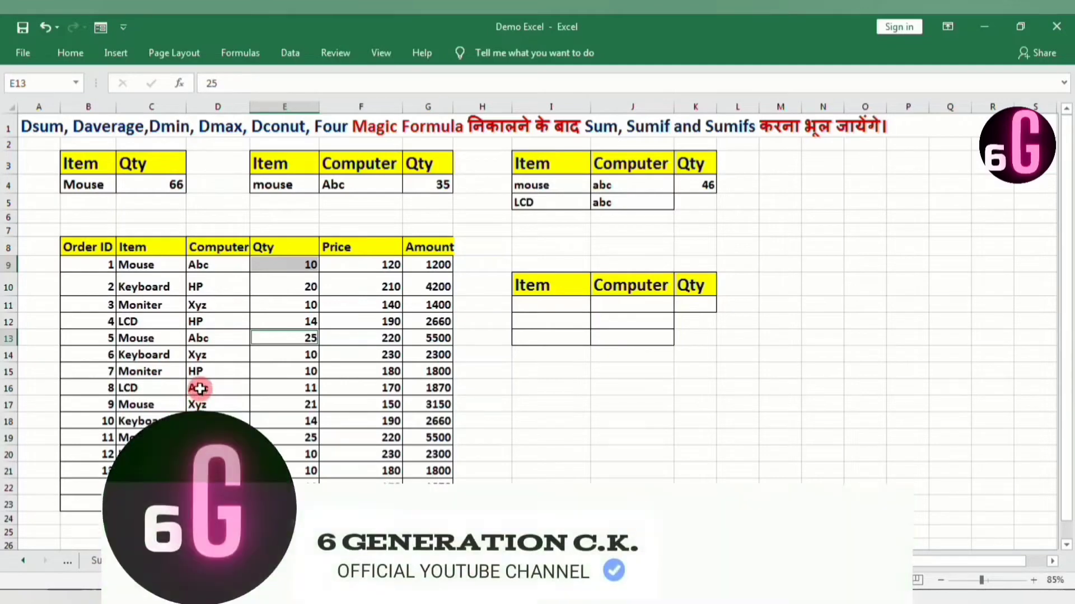
left_click(301, 387, "ctrl")
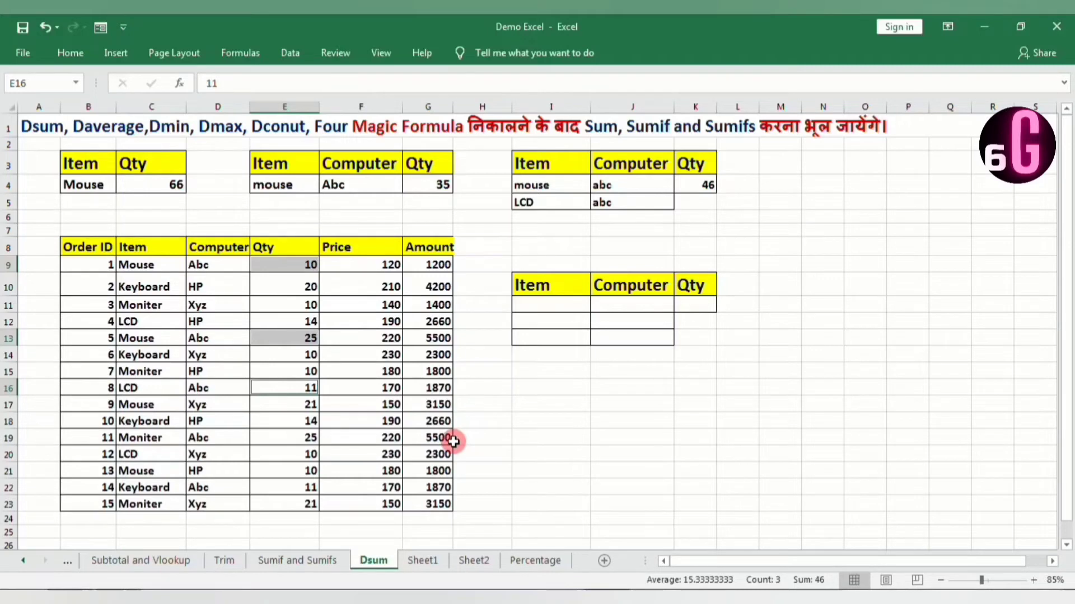
Step: Draw red arrows at the criteria and result cells of the three upper blocks with the Record video drawing tools, and clear them all
key("F8")
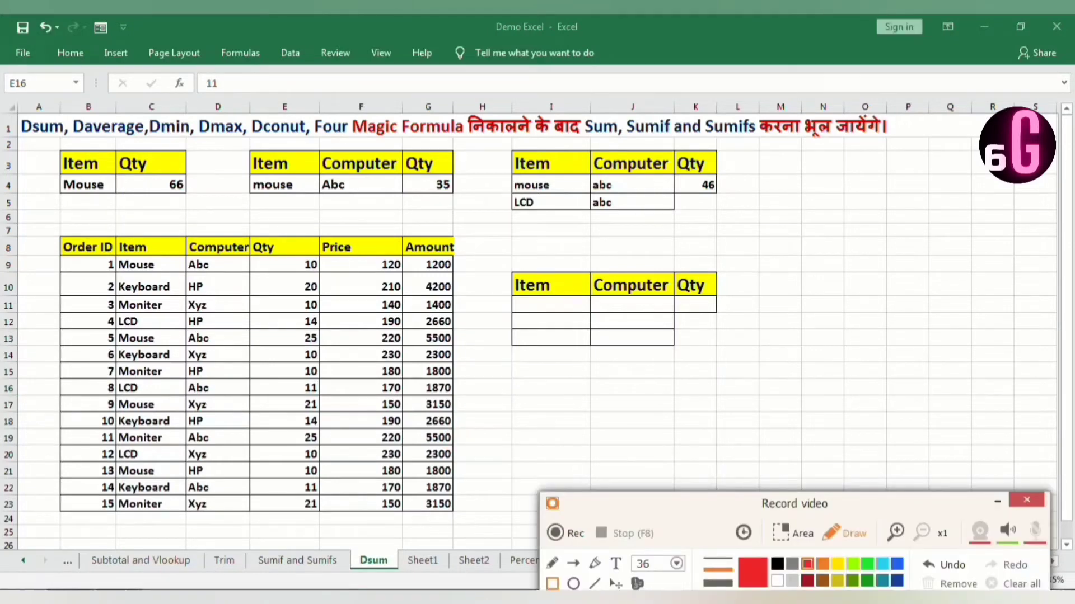
left_click(573, 563)
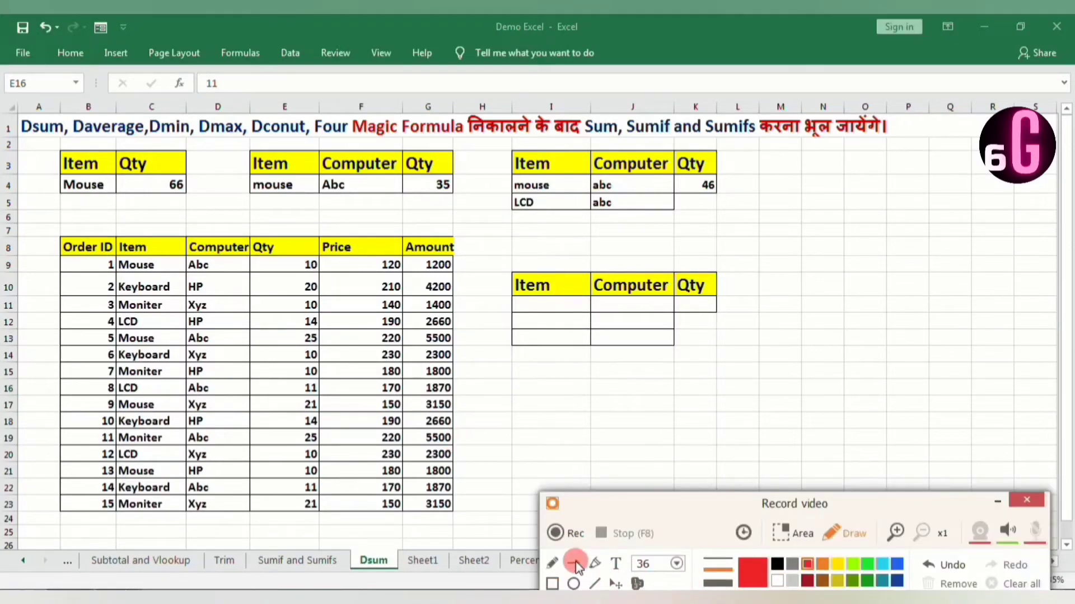
left_click(43, 203)
left_click_drag(47, 211, 95, 174)
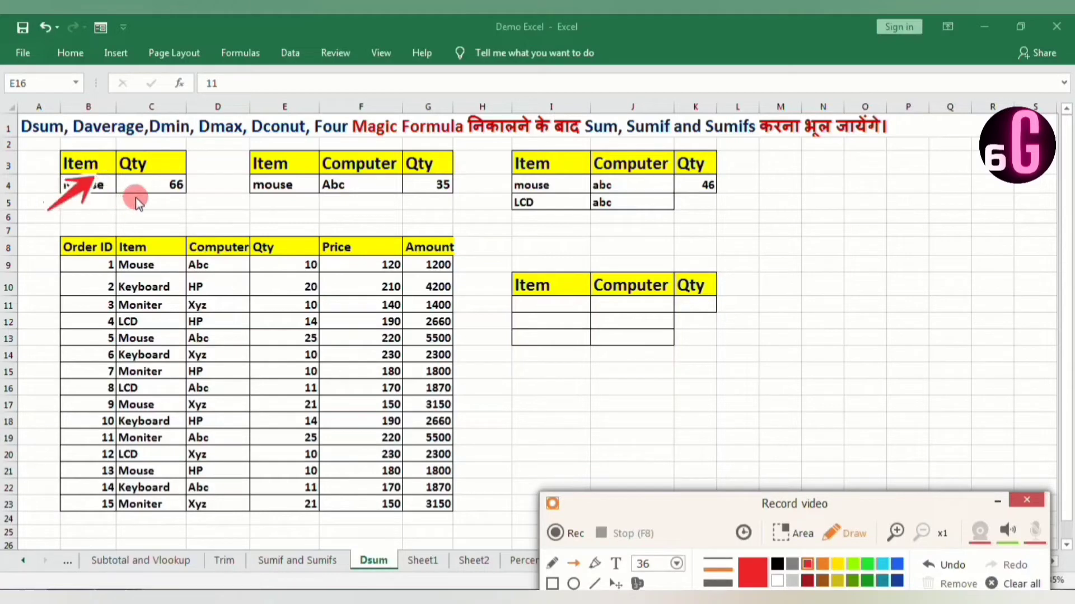
left_click_drag(155, 196, 158, 194)
left_click_drag(244, 196, 273, 191)
left_click_drag(428, 200, 450, 183)
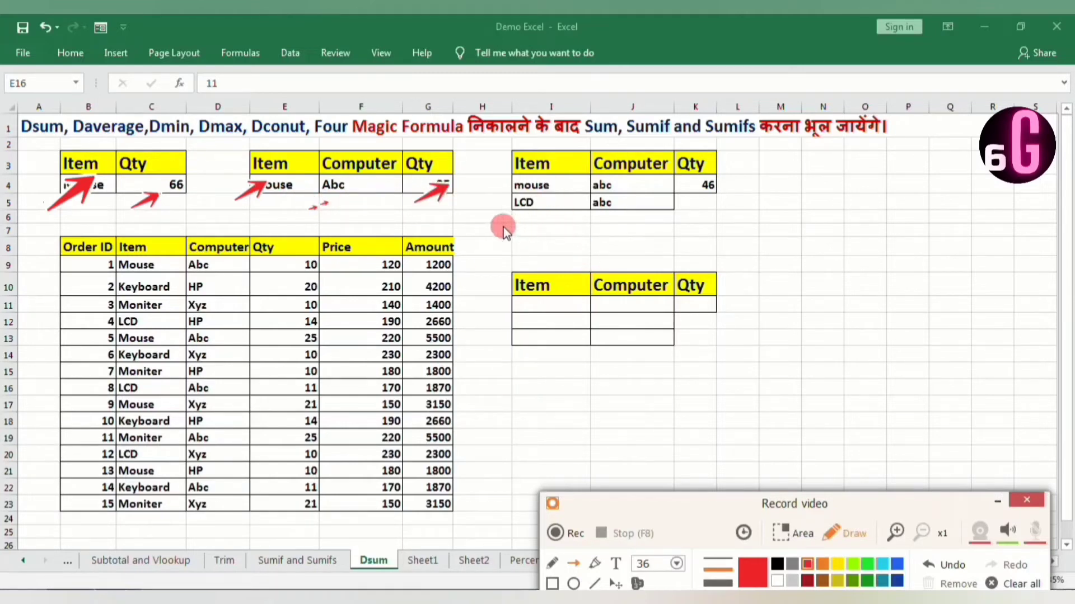
left_click_drag(501, 225, 533, 204)
left_click_drag(593, 219, 620, 197)
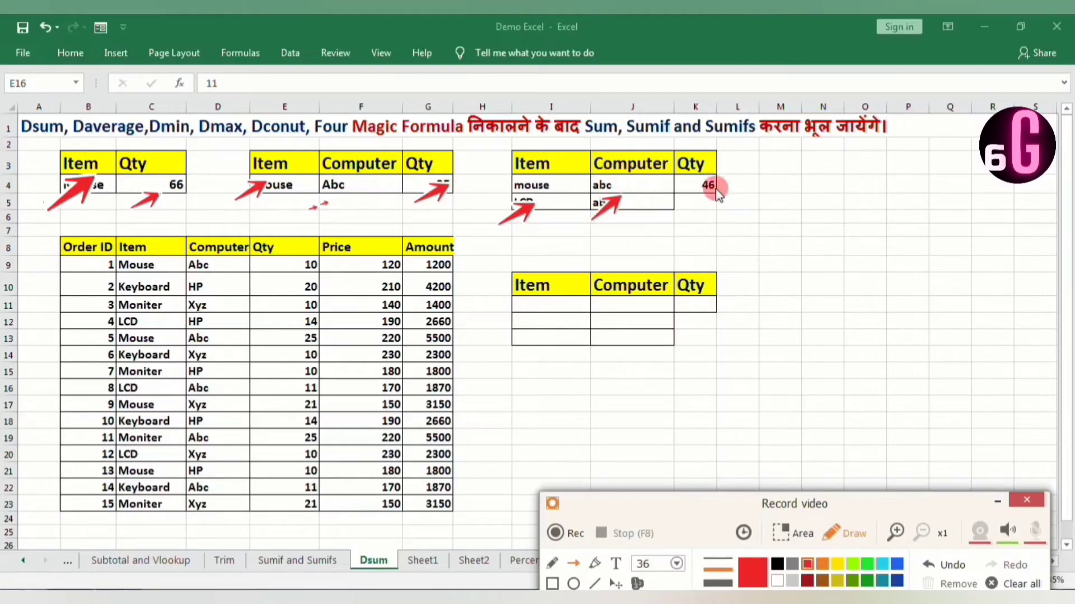
left_click(1016, 584)
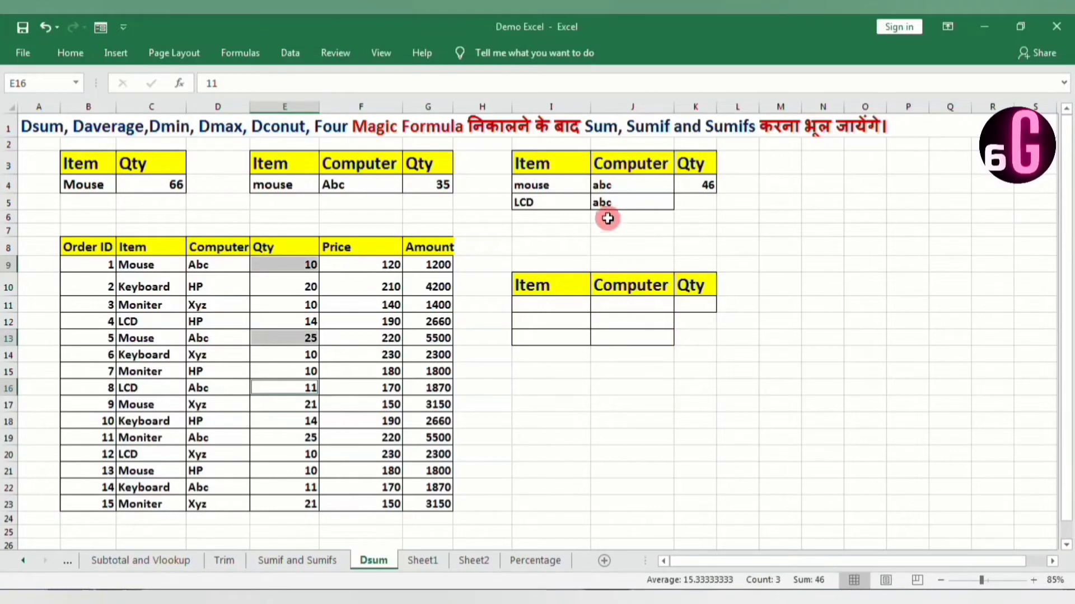
Step: Change the Computer criterion for LCD in J5 to hp
left_click(606, 205)
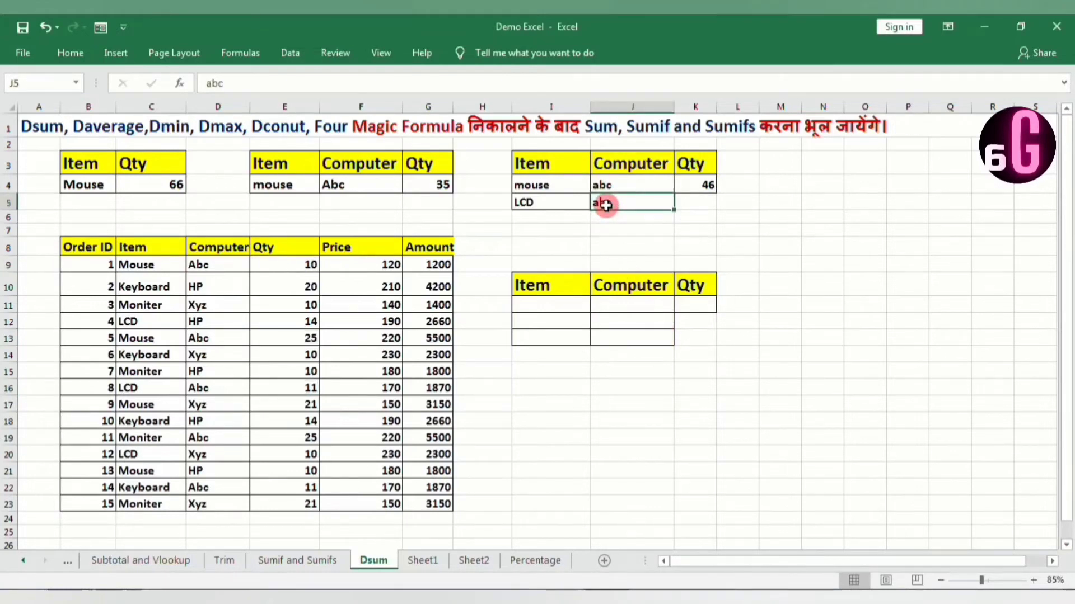
type("p")
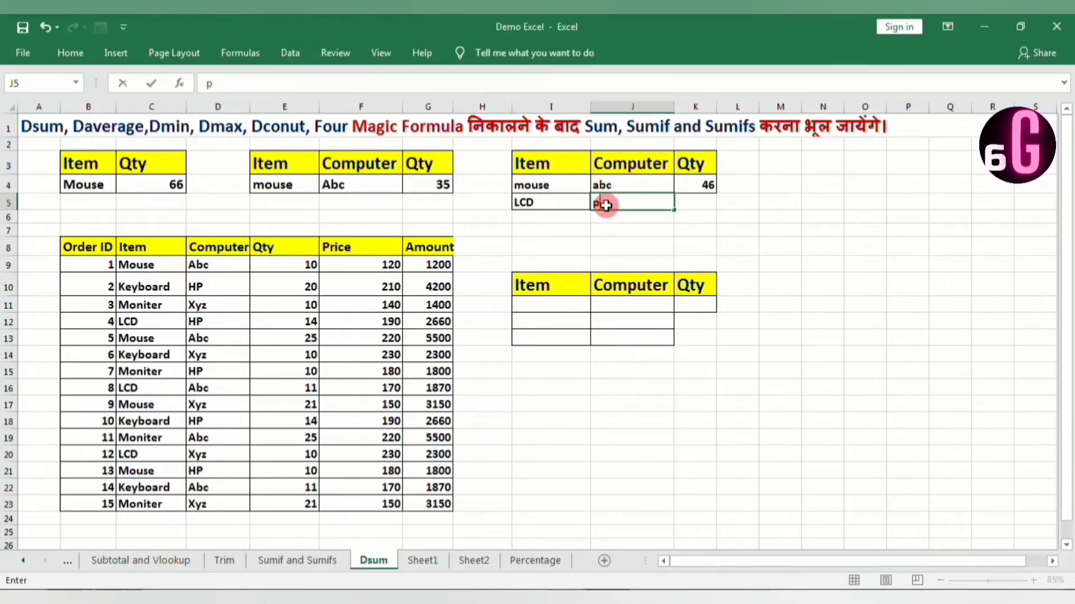
key("BackSpace")
type("hp")
key("Return")
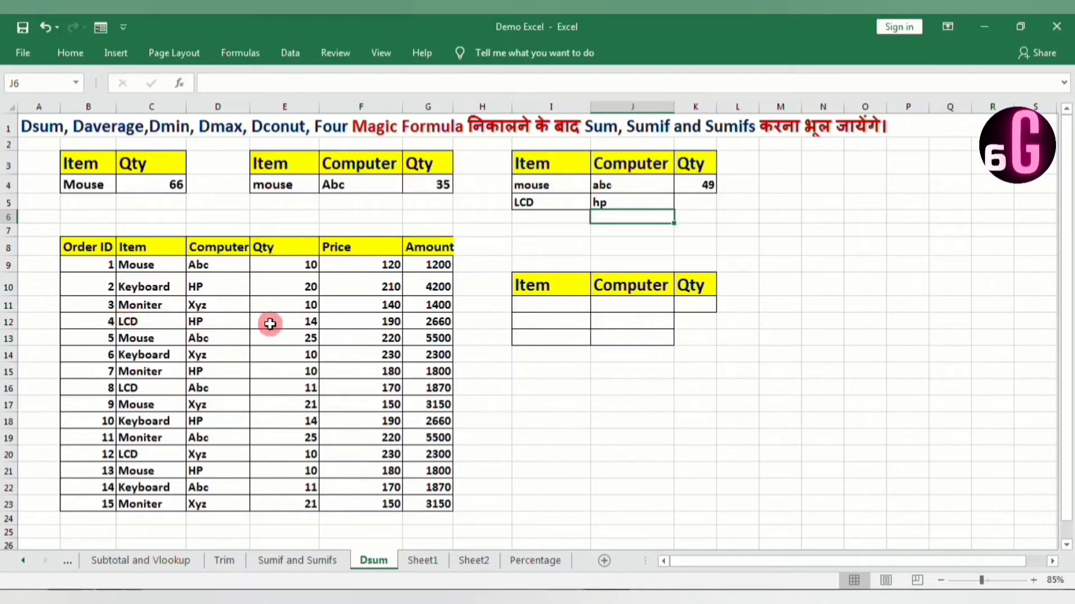
Step: Start a DSUM formula in K11 of the lower criteria block with the order table B8:G23 as the database
left_click(299, 320)
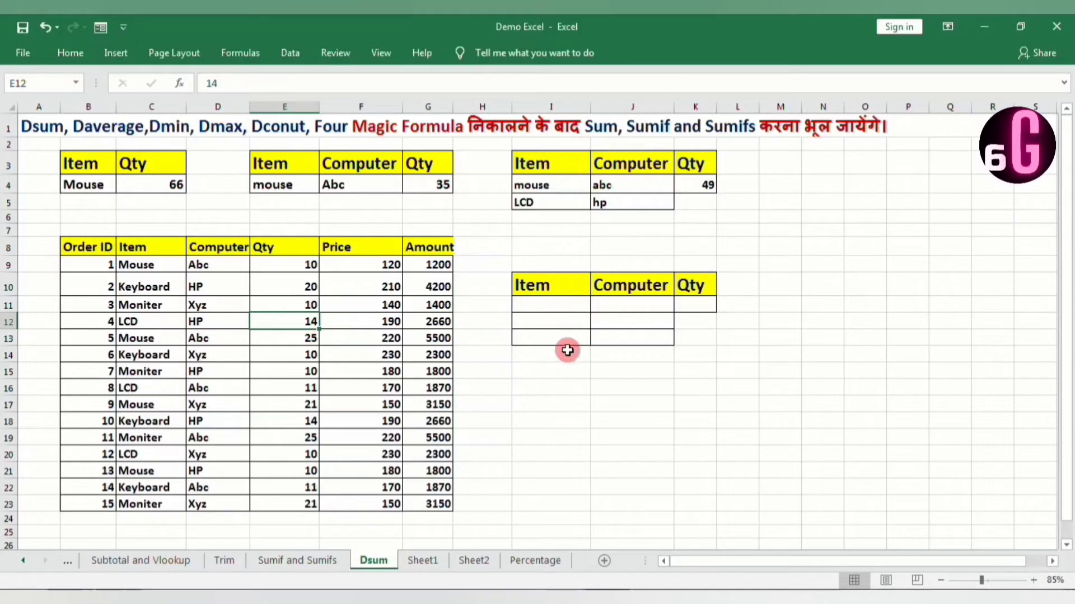
left_click(688, 309)
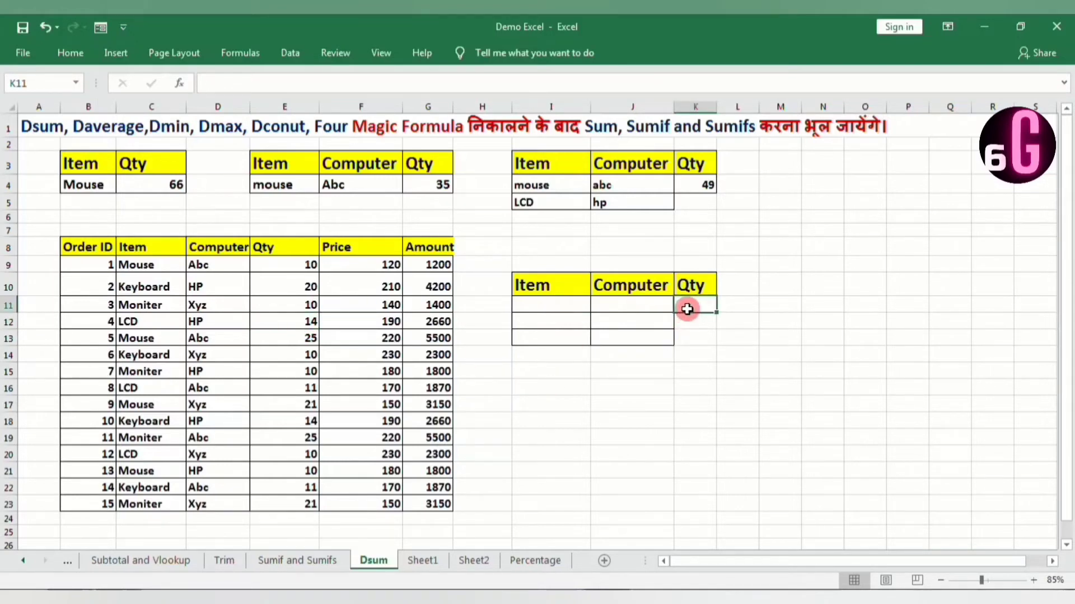
type("=")
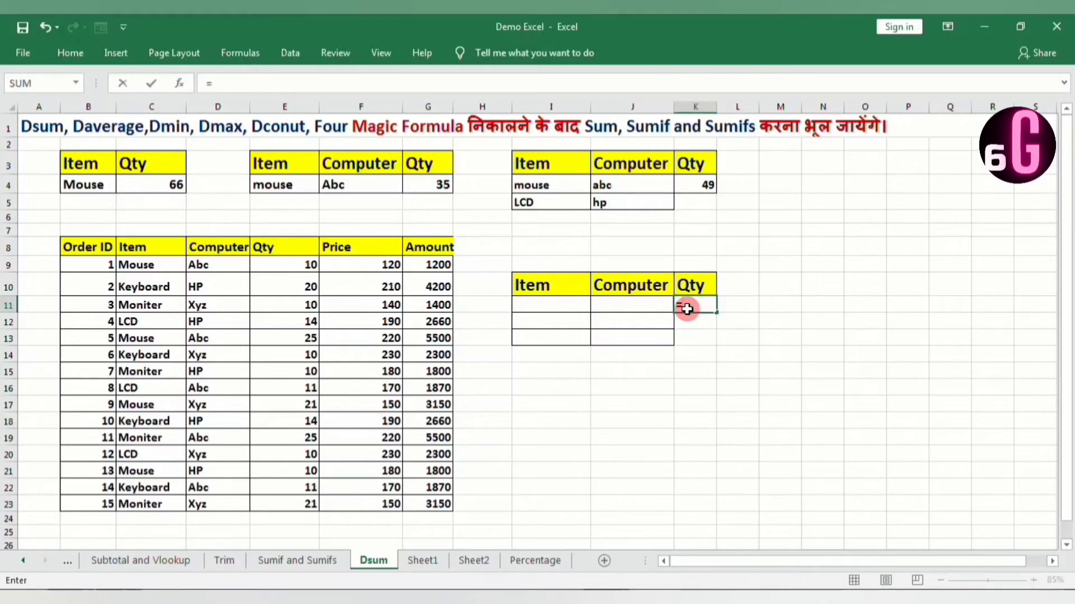
type("d")
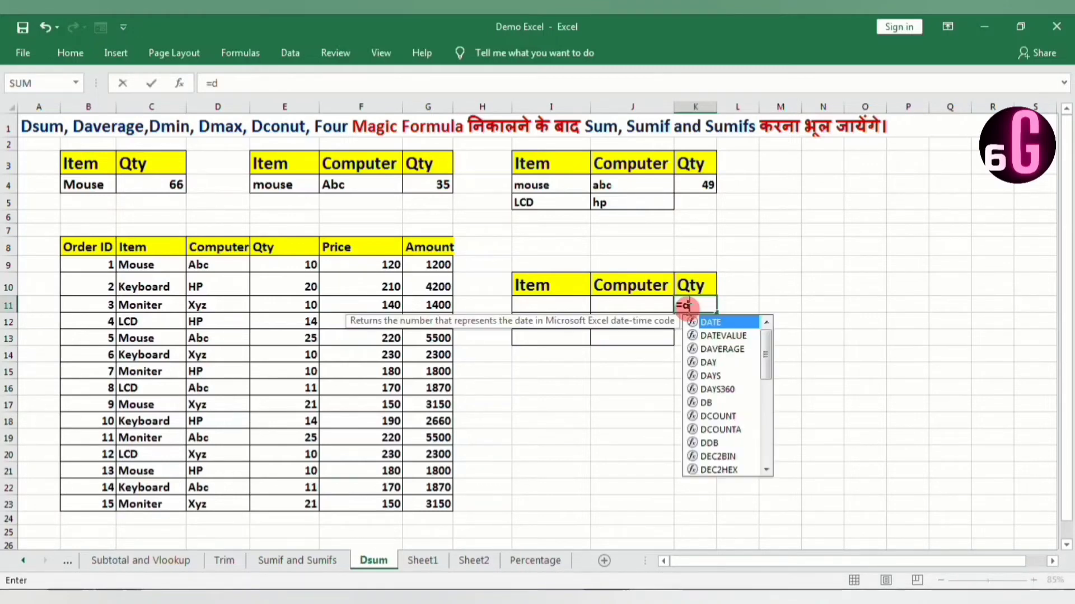
type("sum")
key("Tab")
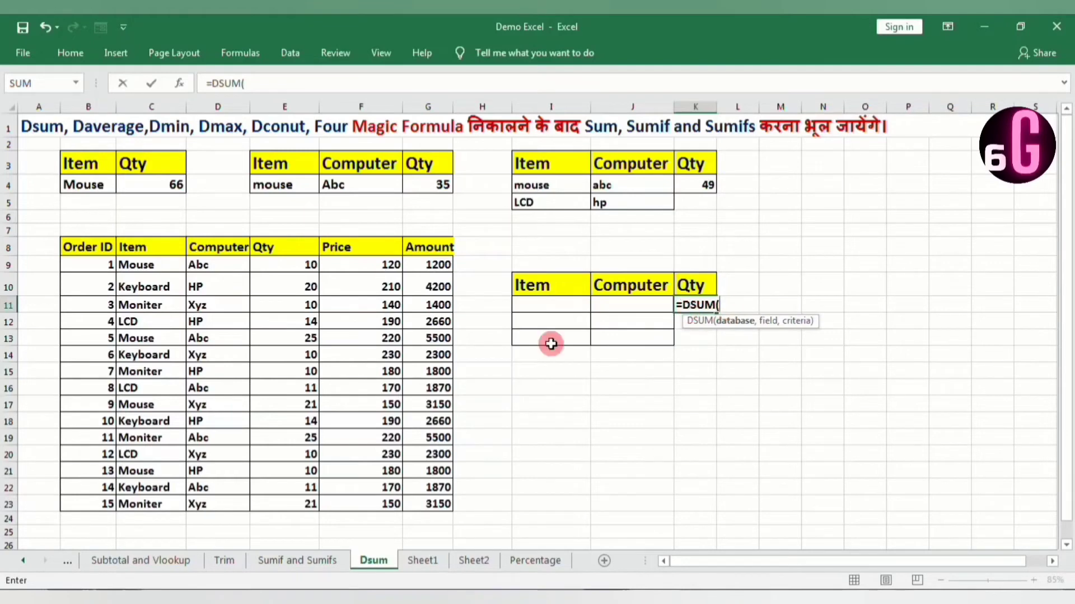
left_click(87, 246)
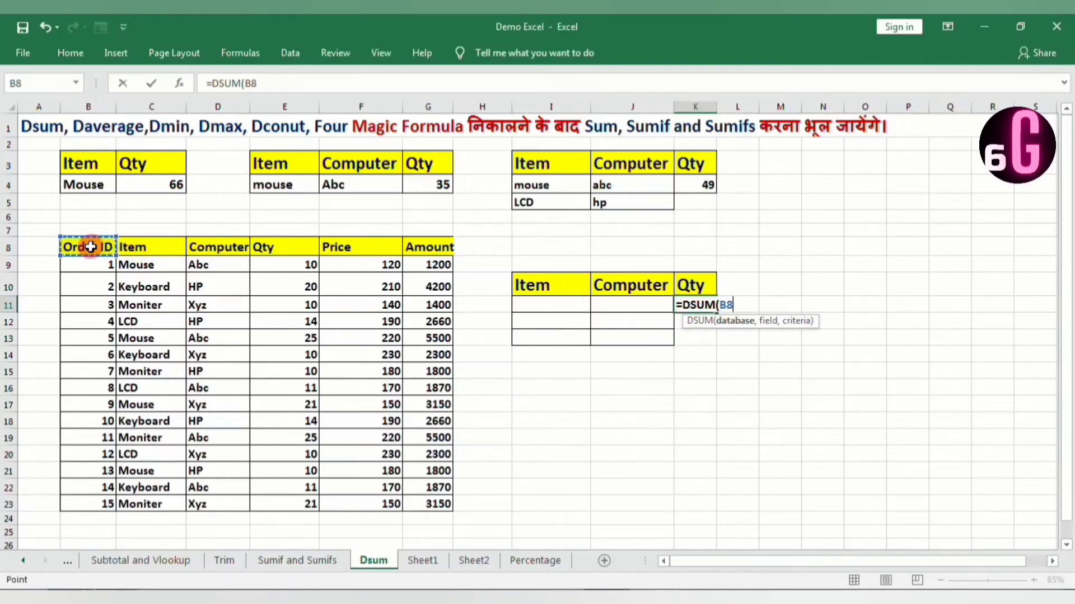
key("shift+Right")
key("shift+Right")
key("shift+Right")
key("shift+Right")
key("shift+Right")
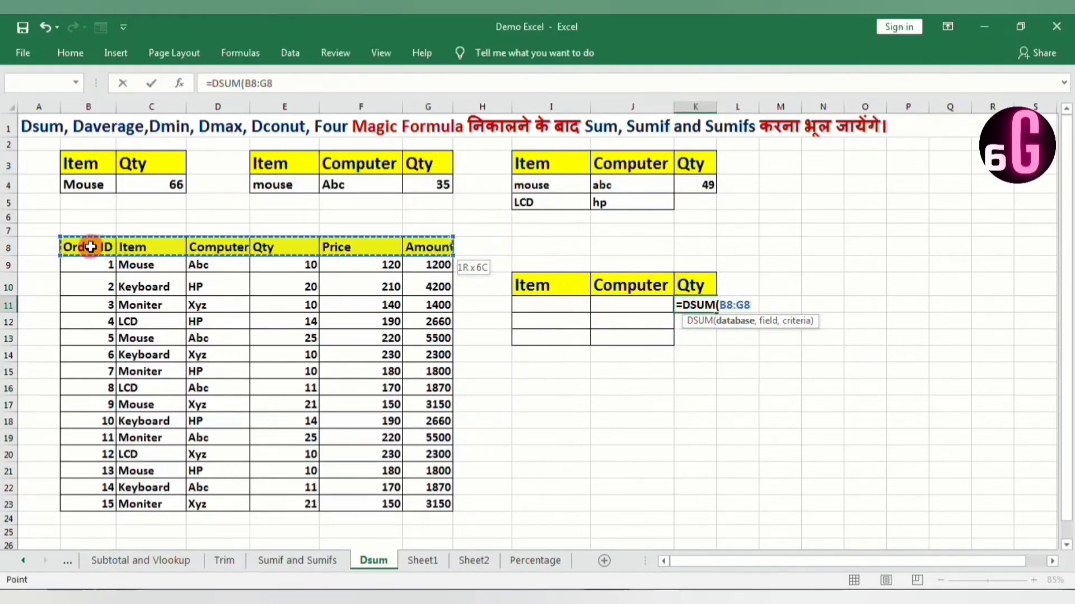
key("shift+Down")
key("shift+Down")
key("shift+Down")
key("shift+Down")
key("shift+Down")
key("shift+Down")
key("shift+Down")
key("shift+Down")
key("shift+Down")
key("shift+Down")
key("shift+Down")
key("shift+Down")
key("shift+Down")
key("shift+Down")
key("shift+Down")
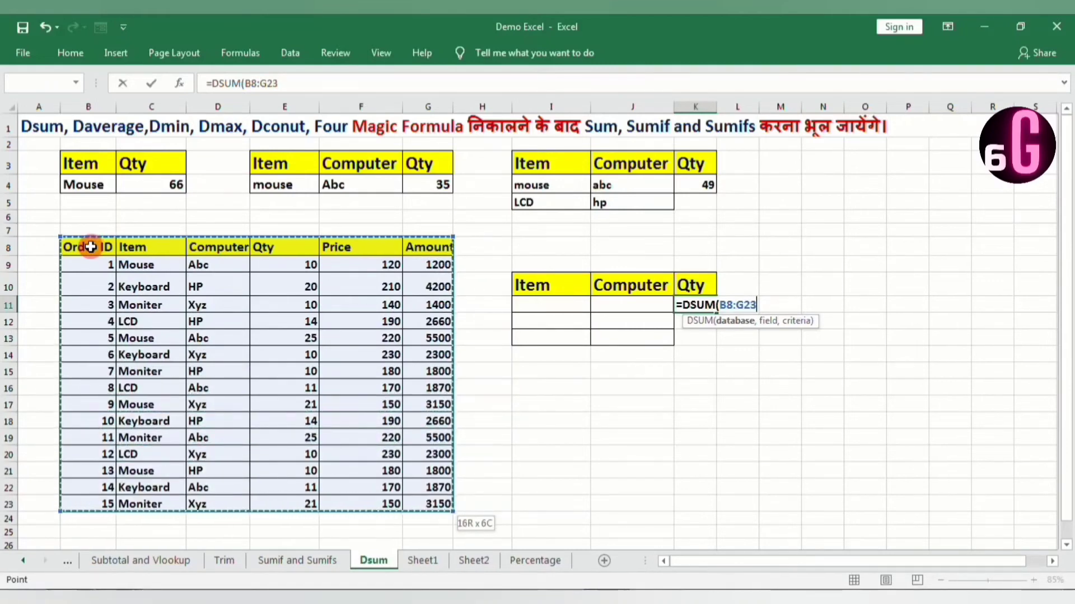
type(",")
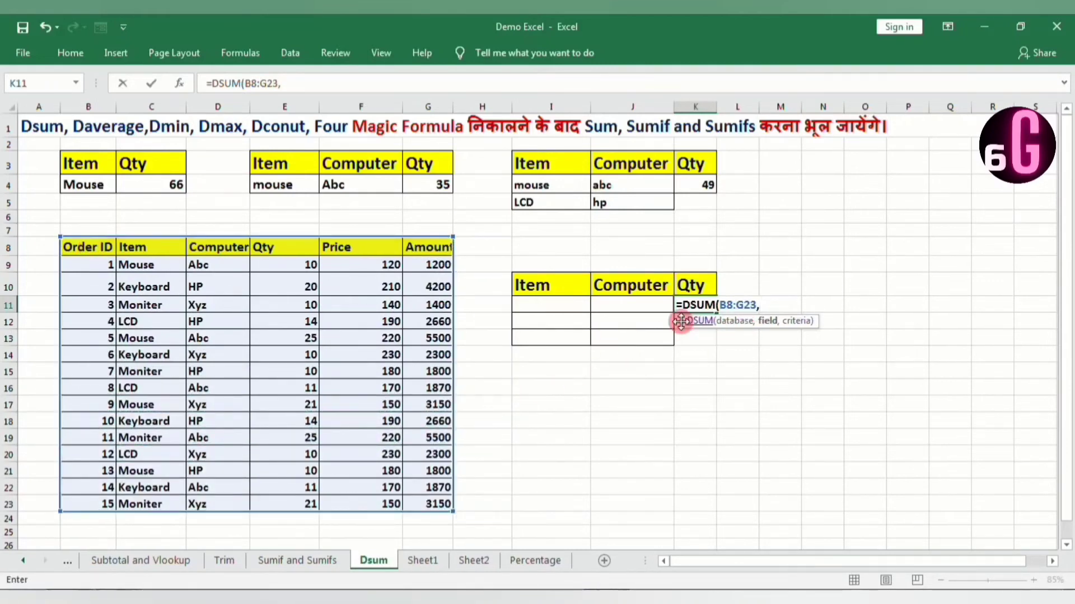
Step: Complete the K11 formula with the Qty header E8 as the field and I10:J13 as the criteria range
left_click(281, 249)
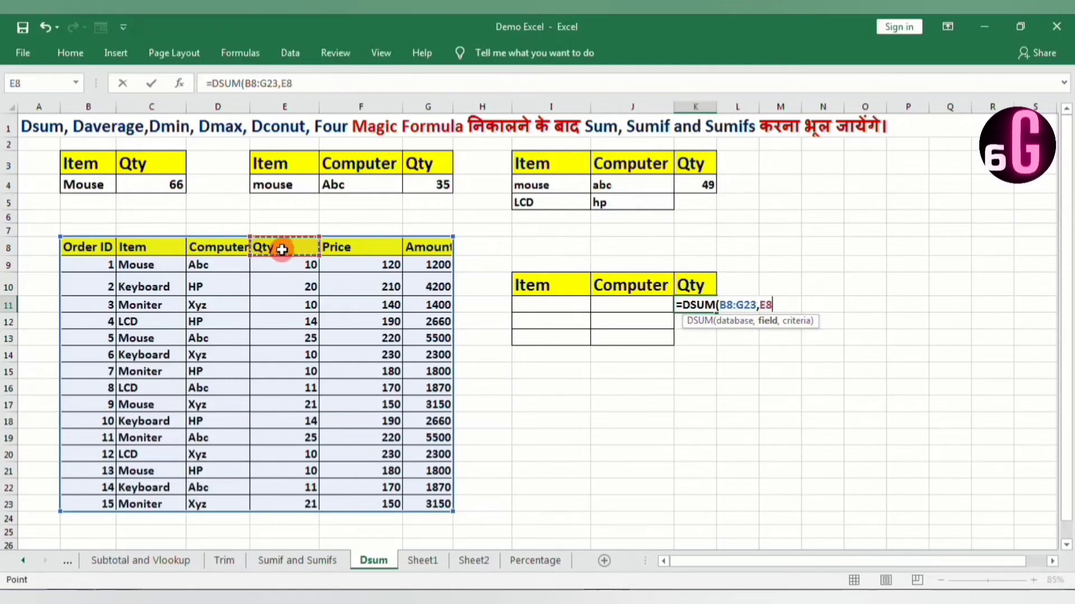
type(",")
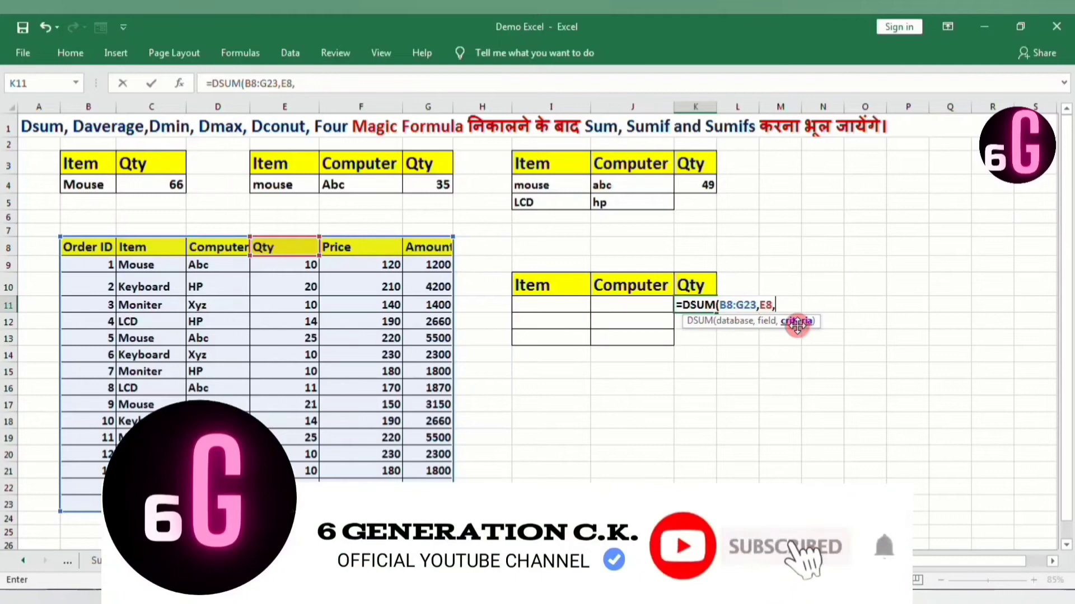
left_click(557, 284)
key("shift+Right")
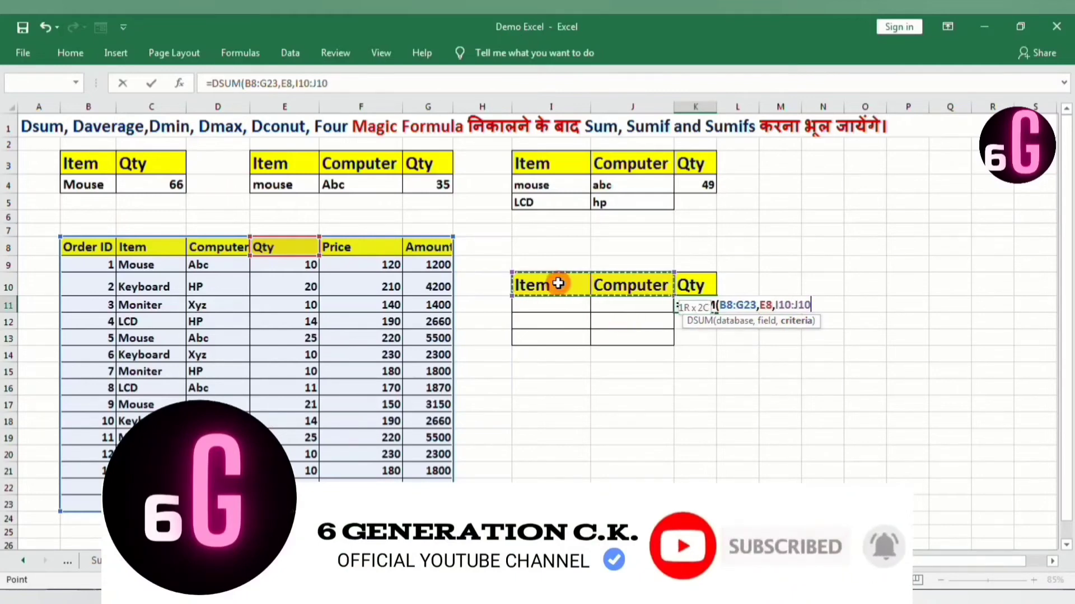
key("shift+Down")
key("shift+Down")
key("shift+Down")
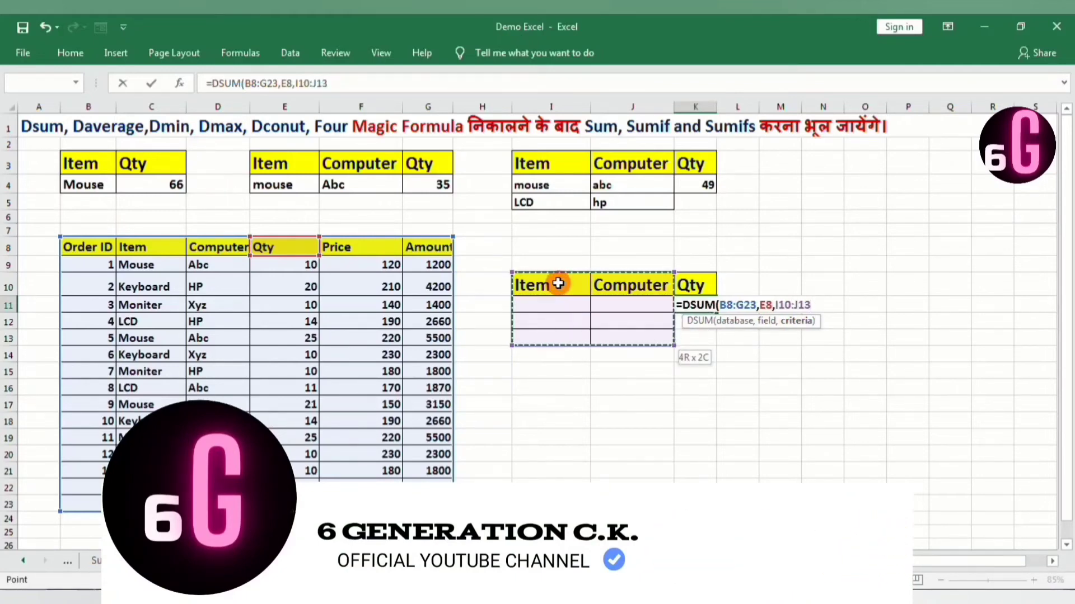
type(")")
key("Return")
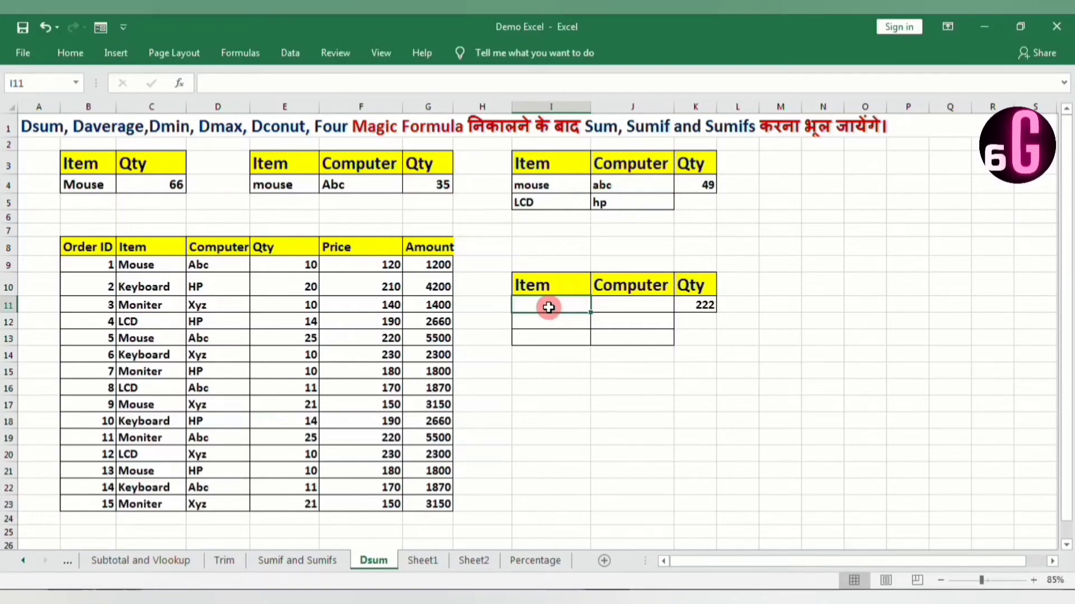
Step: Enter mouse as the Item and abc as the Computer in the first criteria row, I11:J11
type("mo")
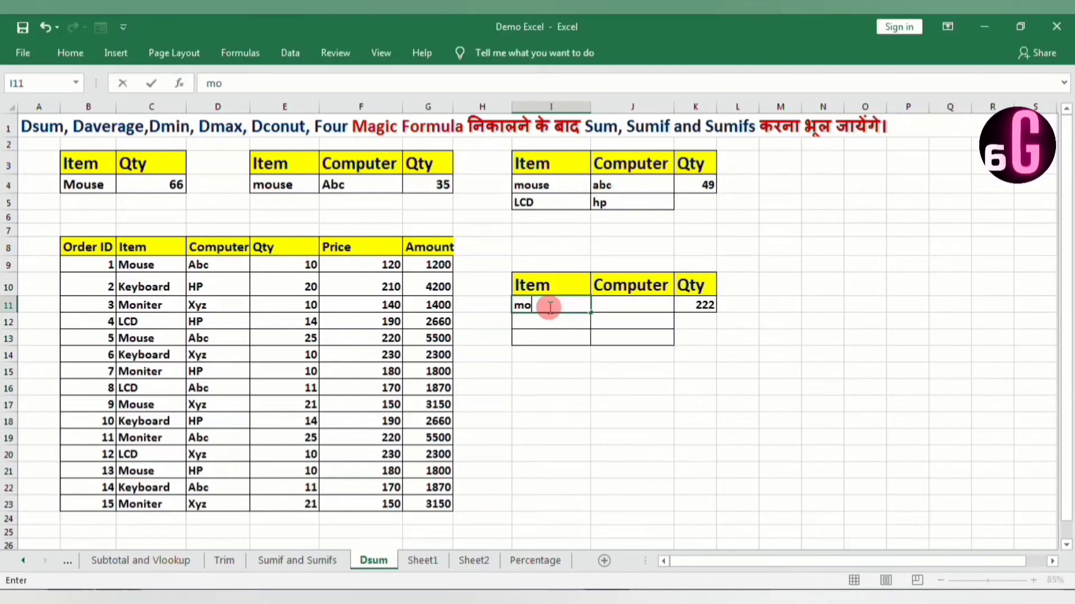
type("use")
key("Tab")
type("abc")
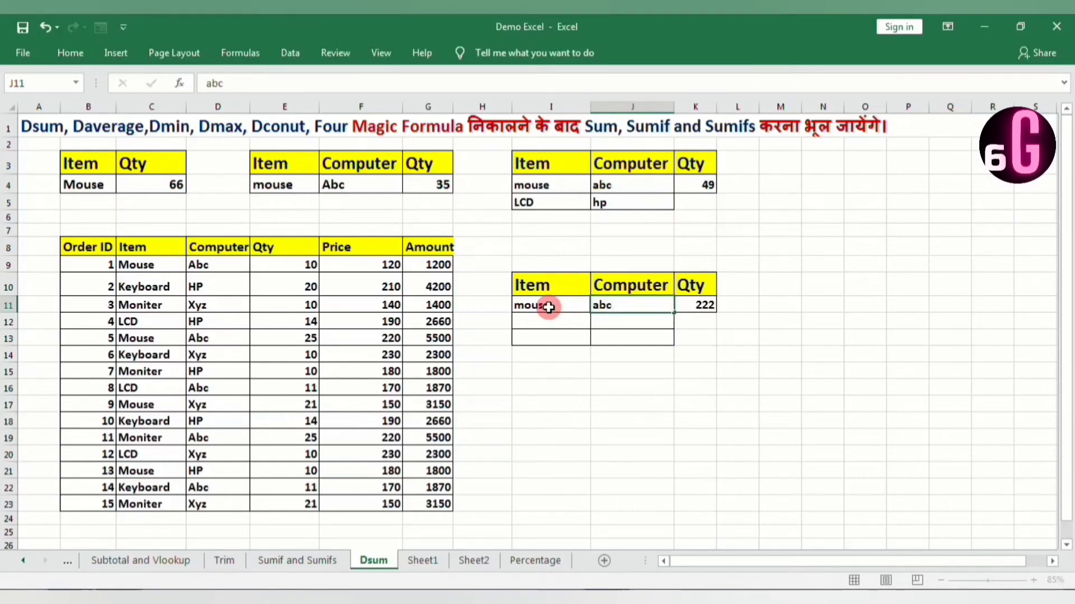
key("Return")
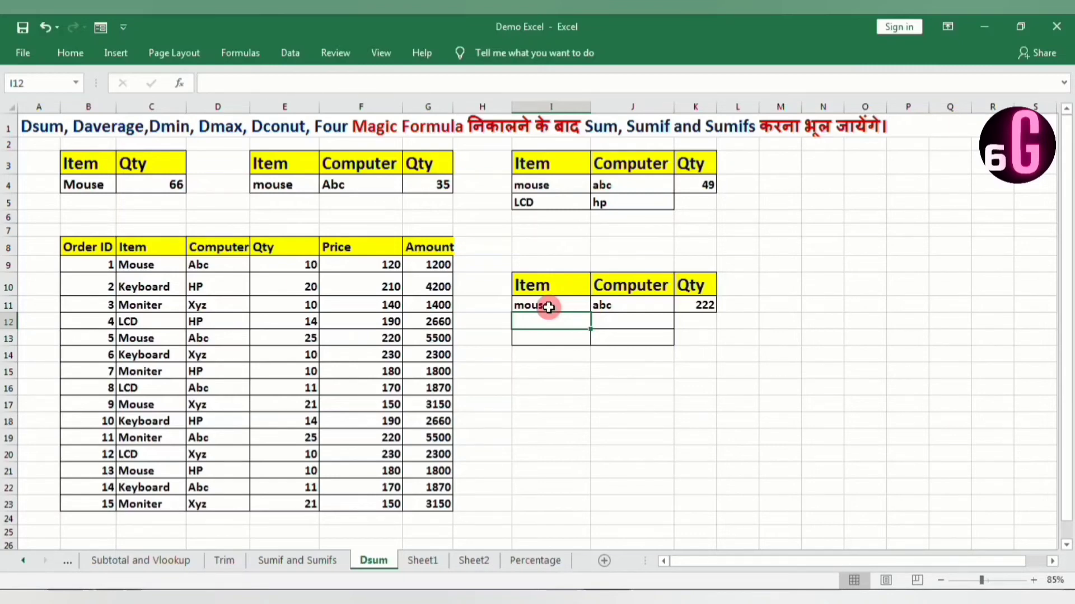
Step: Enter LCd as the Item and hp as the Computer in the second criteria row, I12:J12
type("L")
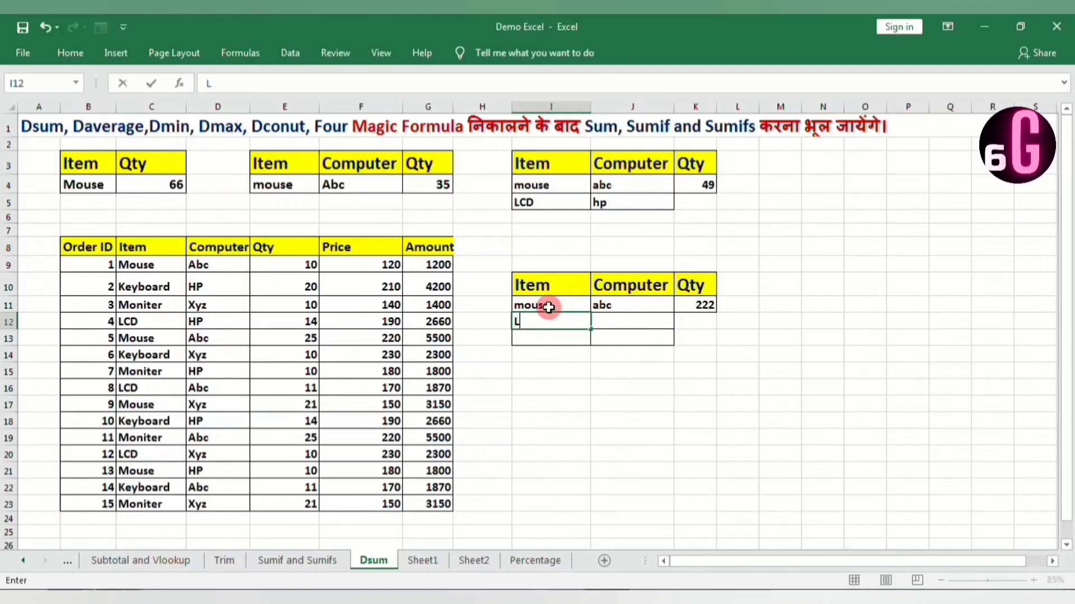
type("Cd")
key("Tab")
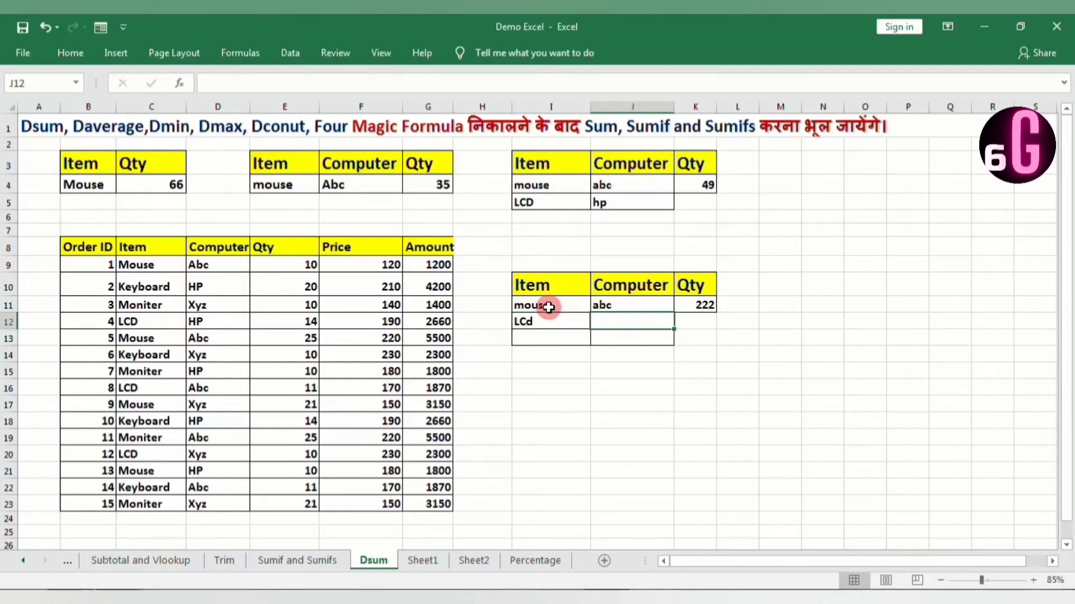
type("hp")
key("Return")
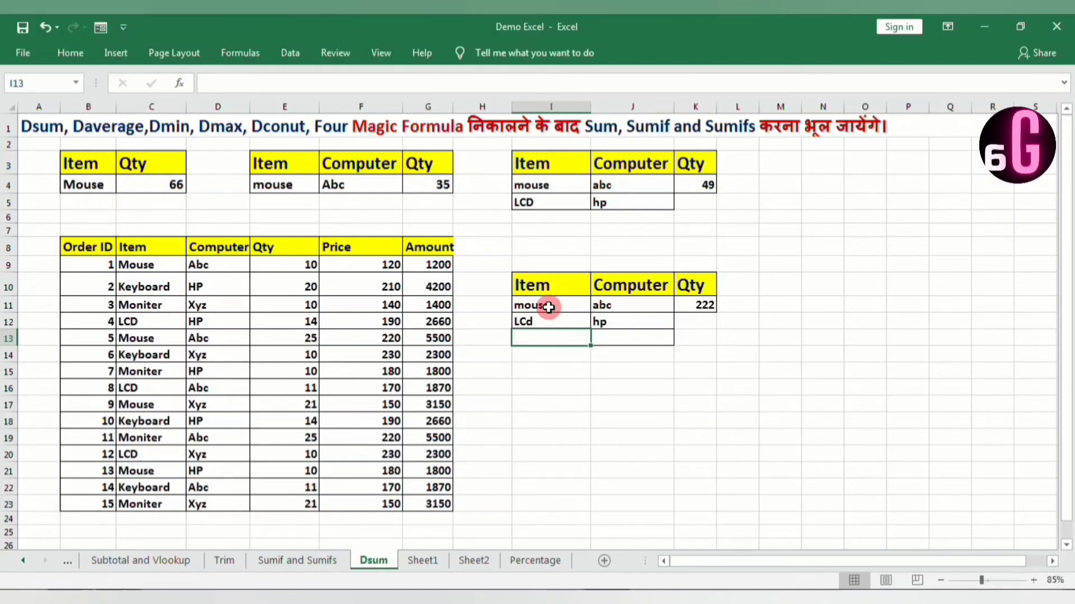
Step: Enter Moniter as the Item and Xyz as the Computer in the third criteria row, I13:J13
type("Moni")
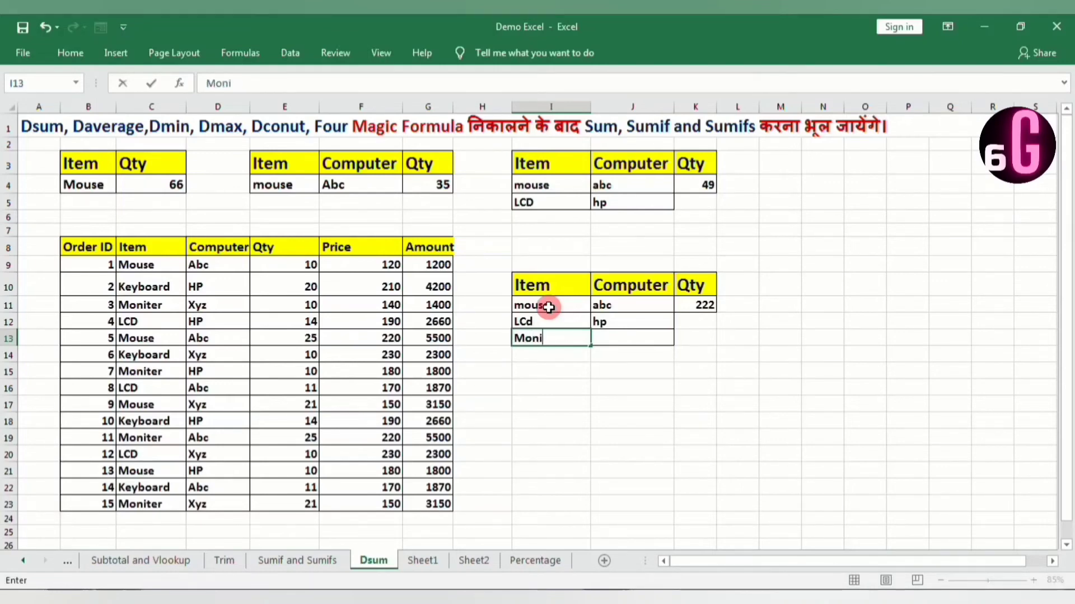
type("ter")
key("Tab")
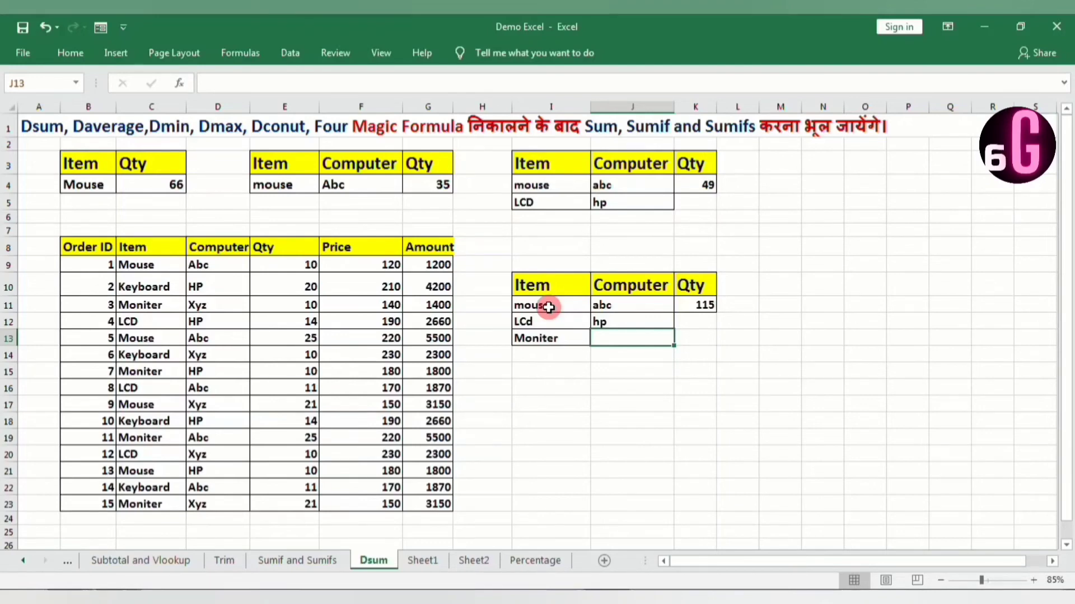
type("Xy")
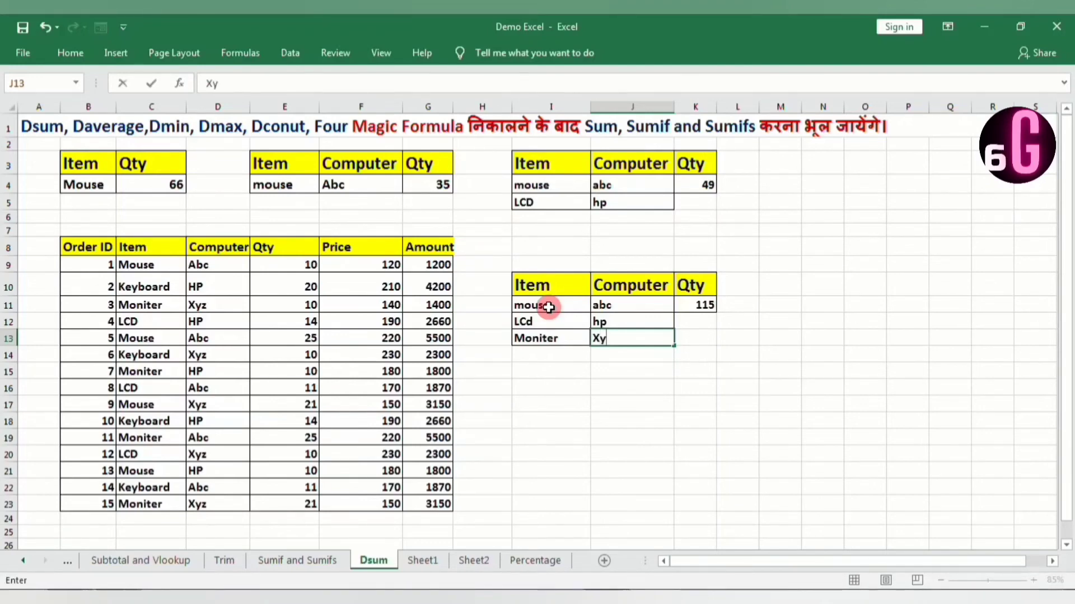
type("z")
key("Tab")
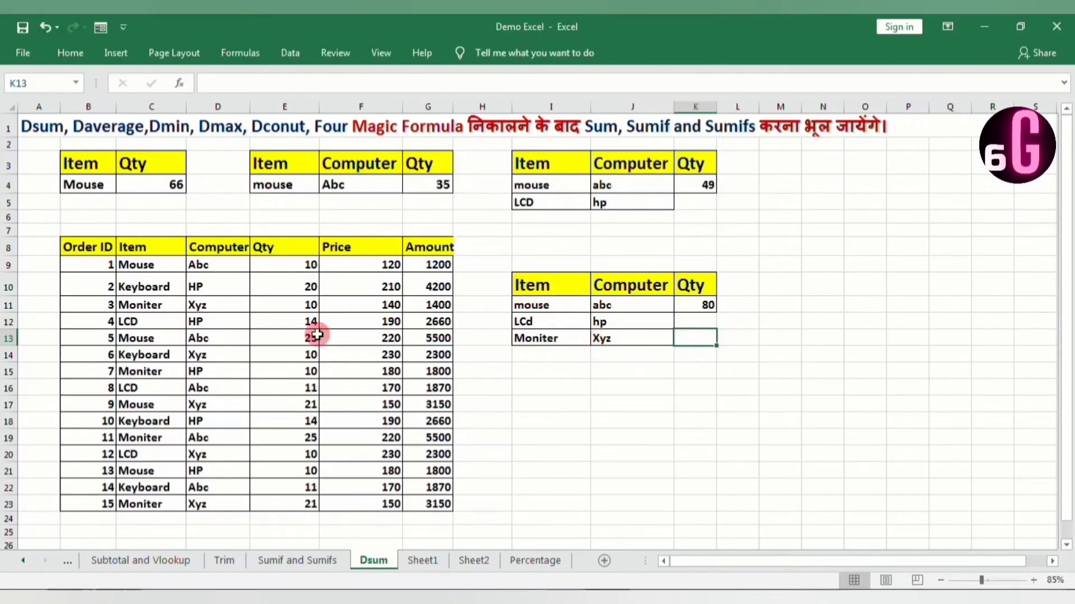
Step: Shade the Qty cells matching the three criteria rows, E9, E11, E12, E13 and E23, with a light orange fill
left_click(292, 265)
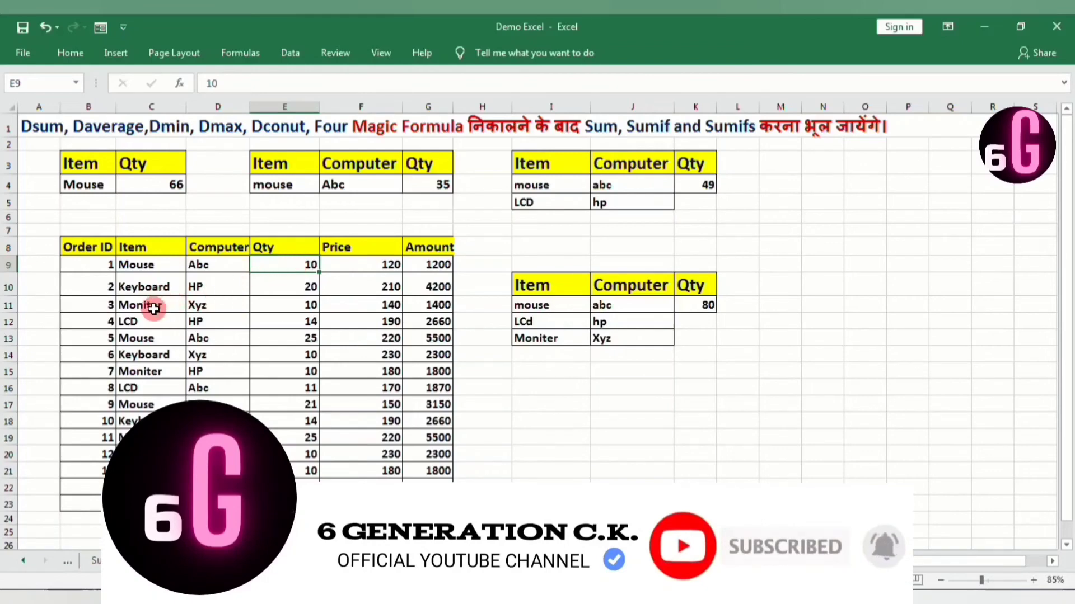
left_click(310, 338, "ctrl")
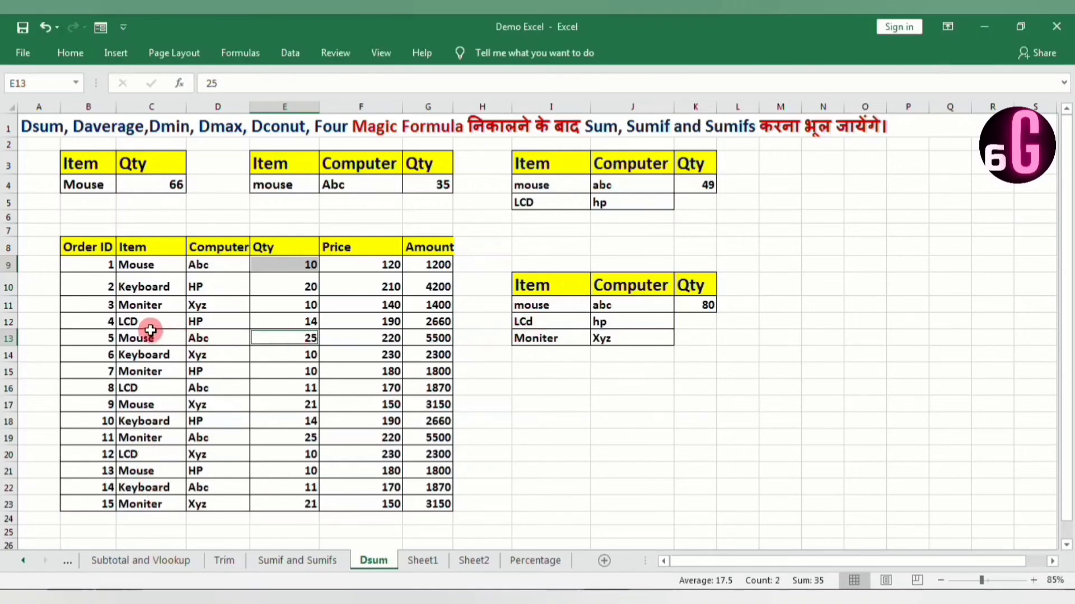
left_click(308, 321, "ctrl")
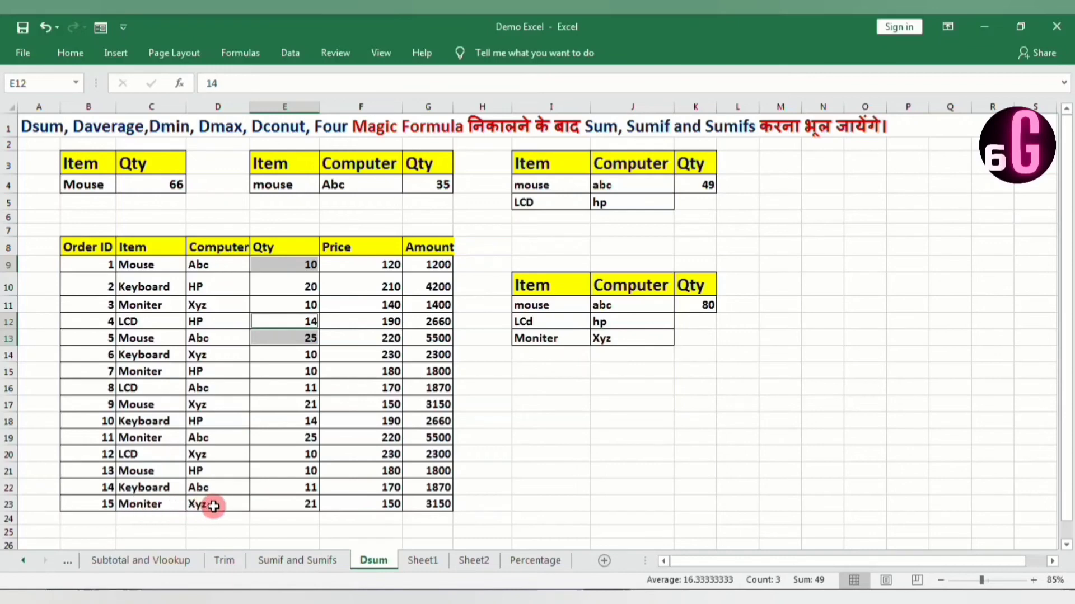
left_click(299, 505, "ctrl")
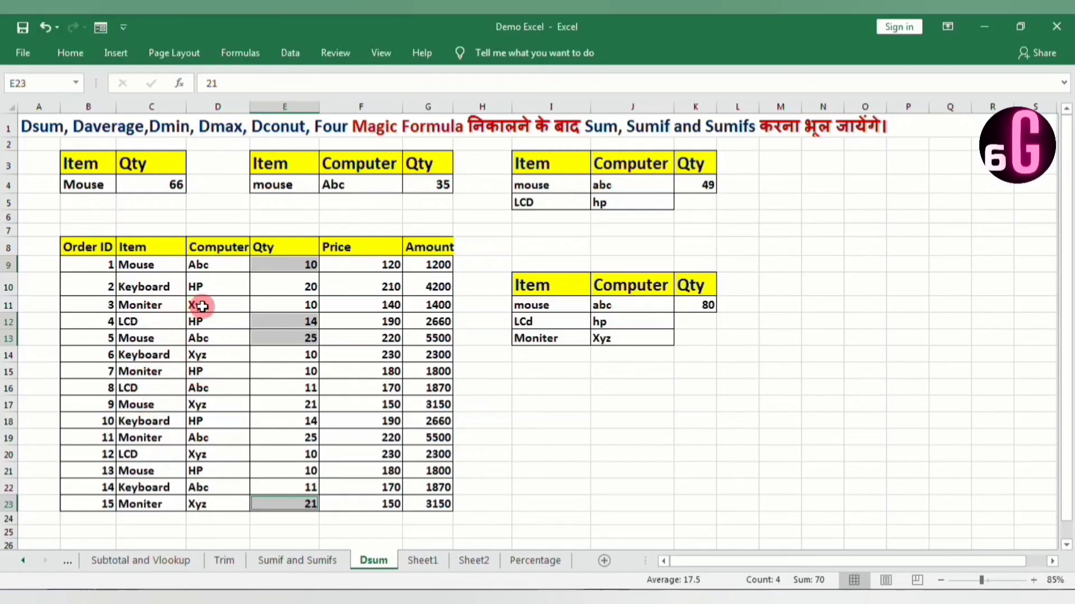
left_click(300, 306, "ctrl")
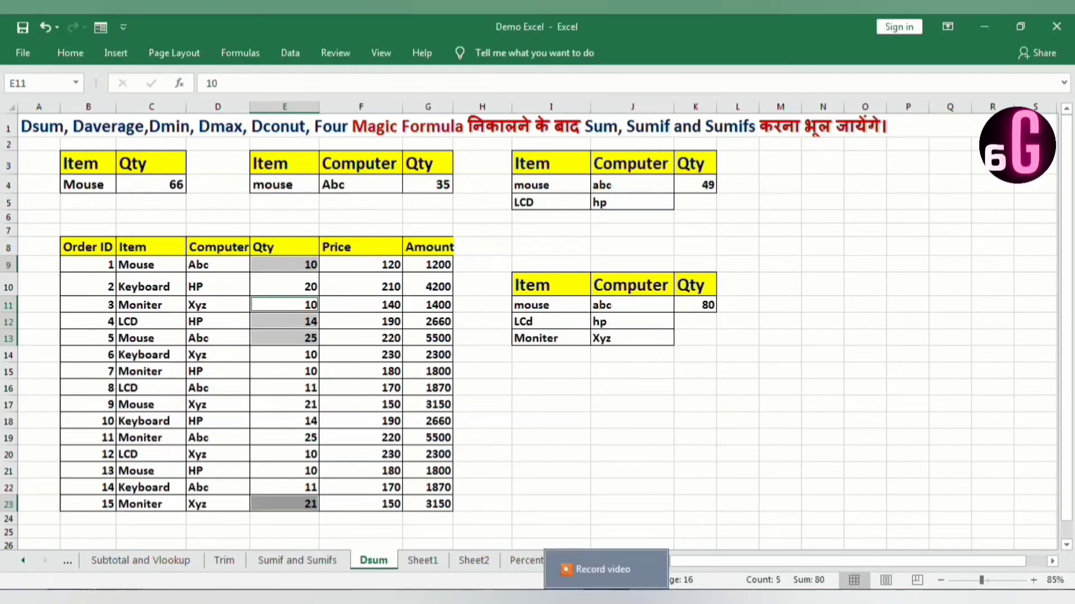
left_click(551, 599)
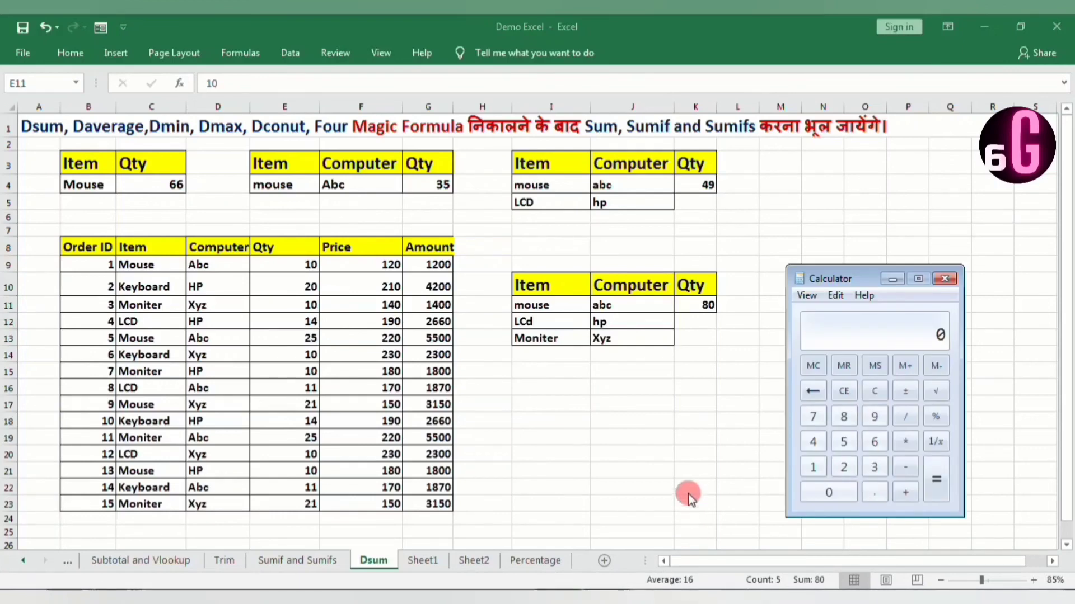
left_click(69, 48)
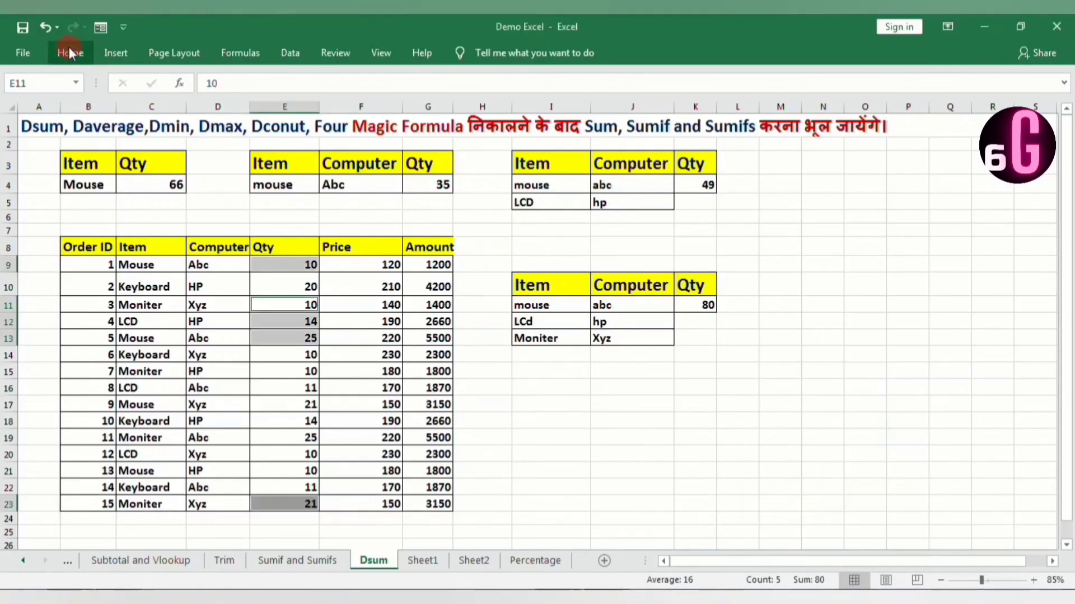
left_click(69, 47)
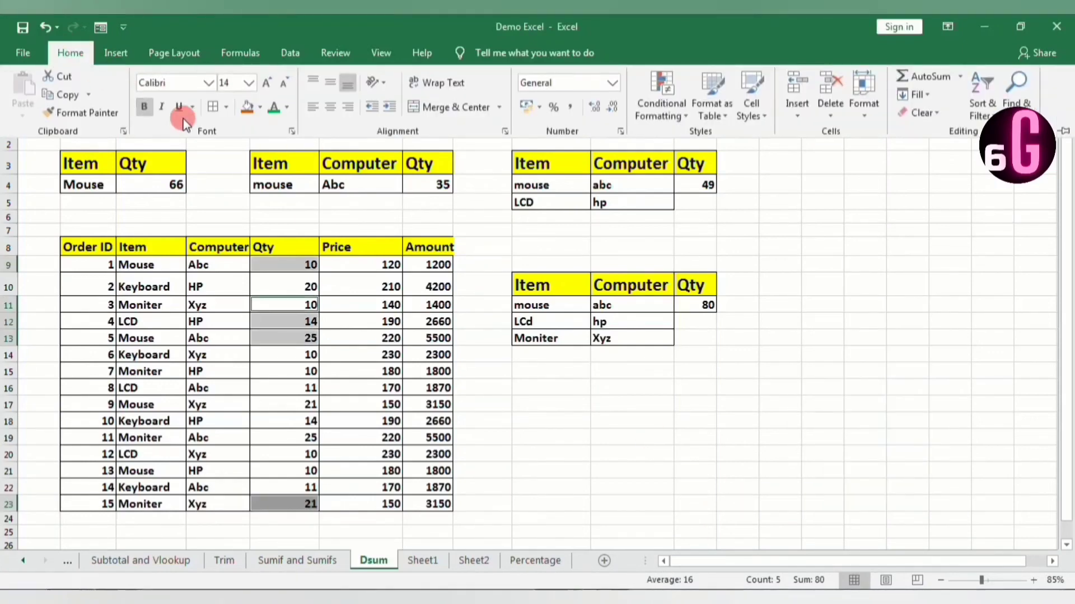
left_click(246, 107)
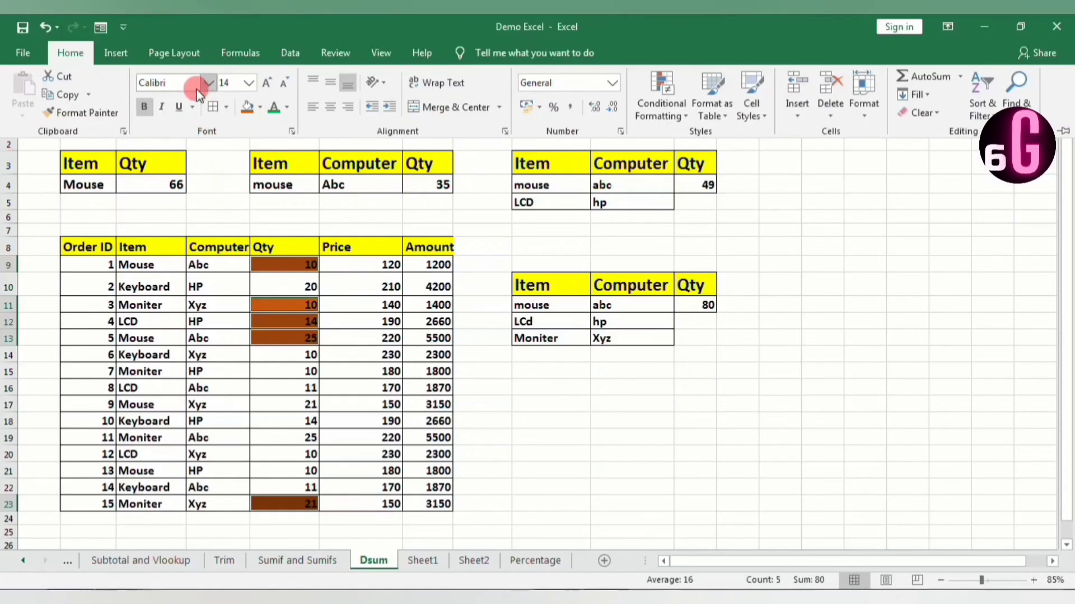
left_click(260, 108)
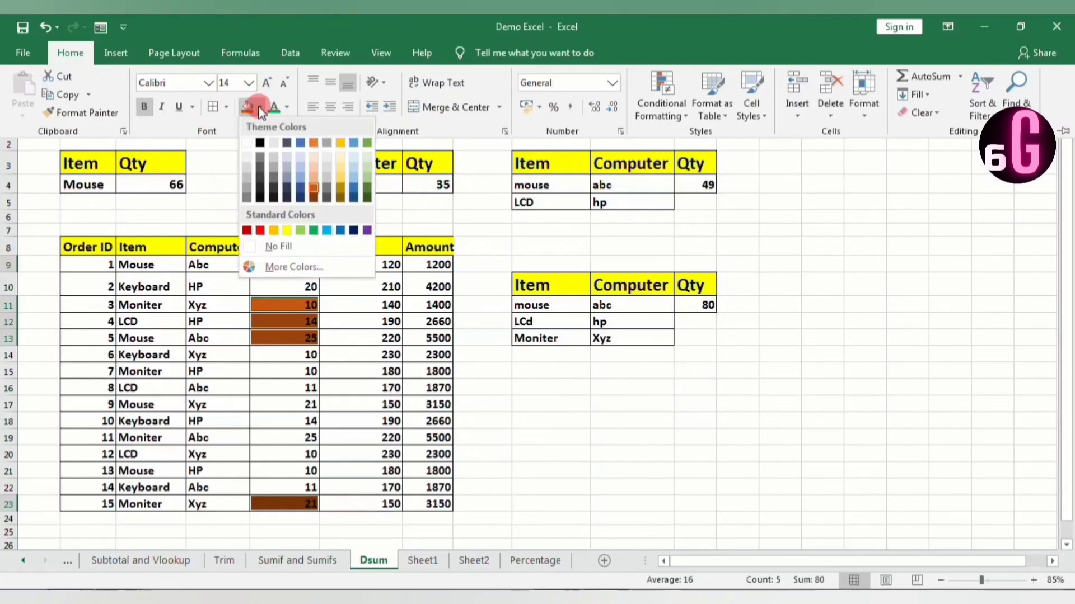
left_click(311, 161)
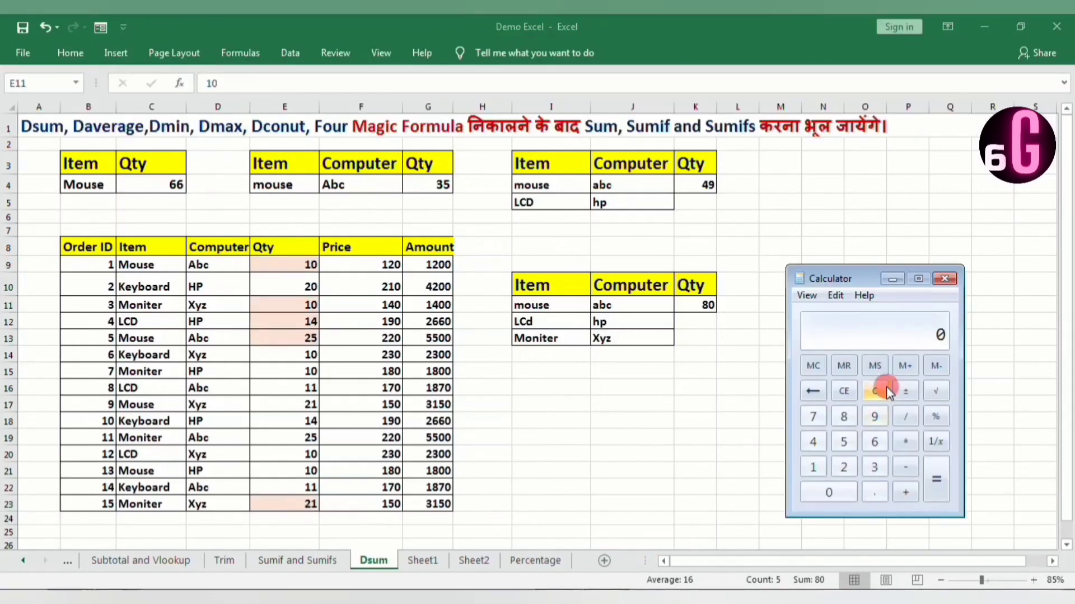
Step: Add 10 + 10 + 14 + 25 + 21 in Calculator to check the K11 total, and close Calculator
type("10 + 10 + 14 + 25 + 21 +")
left_click(951, 282)
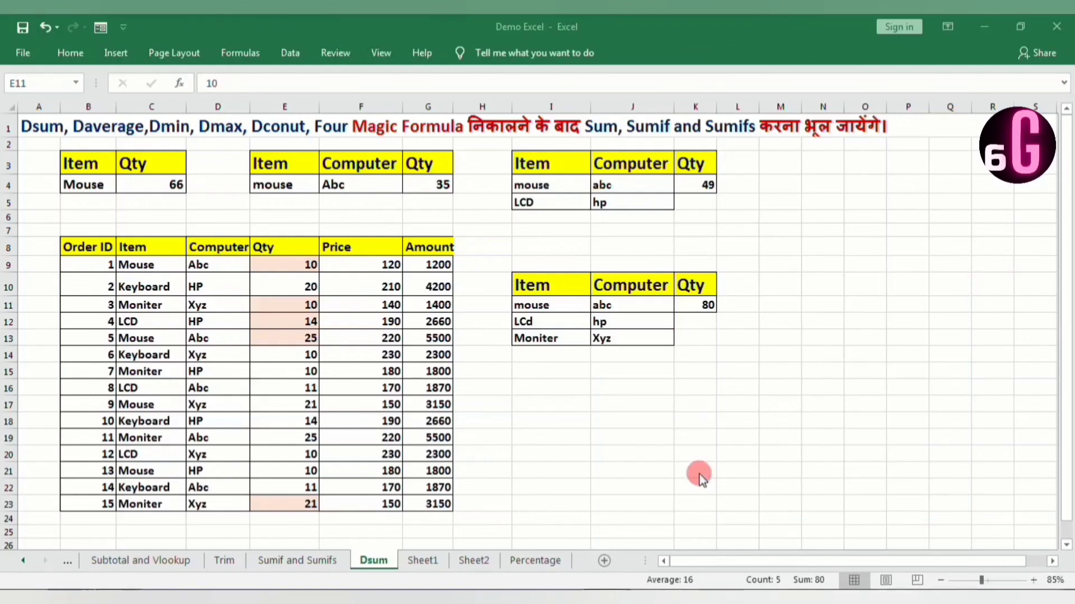